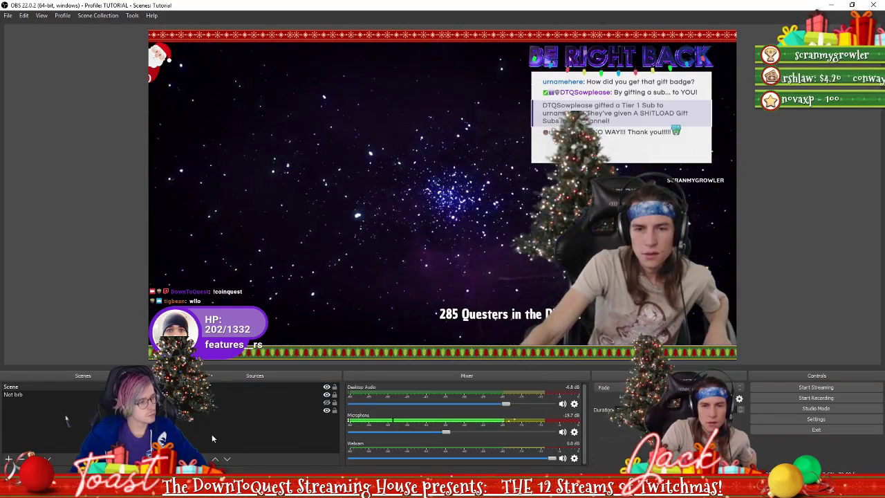
Add a Browser source named 'Browser' to the scene, showing obsproject.com at 800×600
click(178, 459)
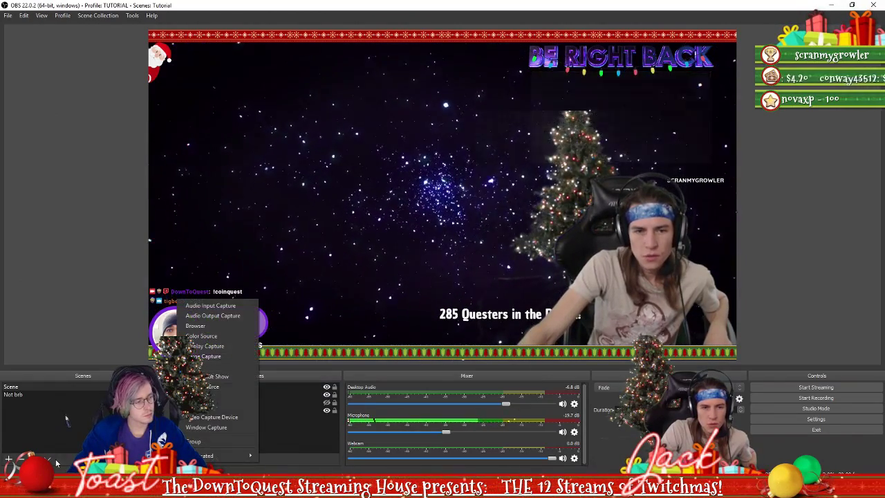
click(53, 220)
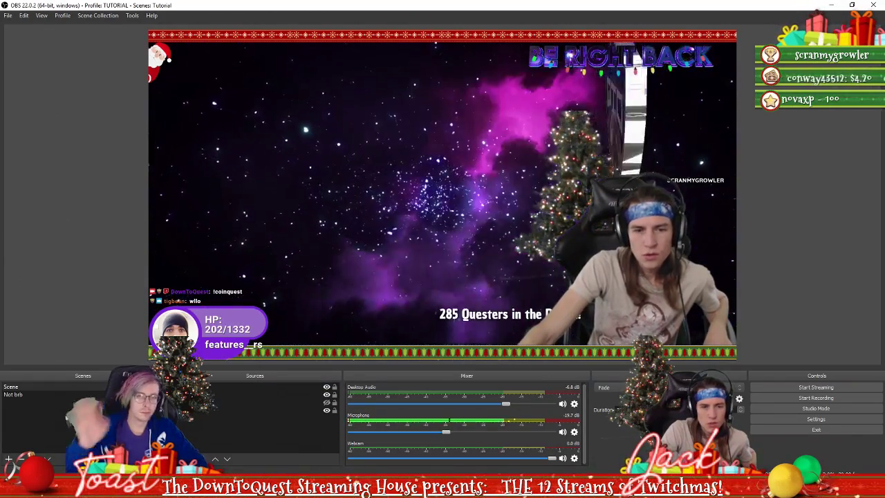
click(178, 459)
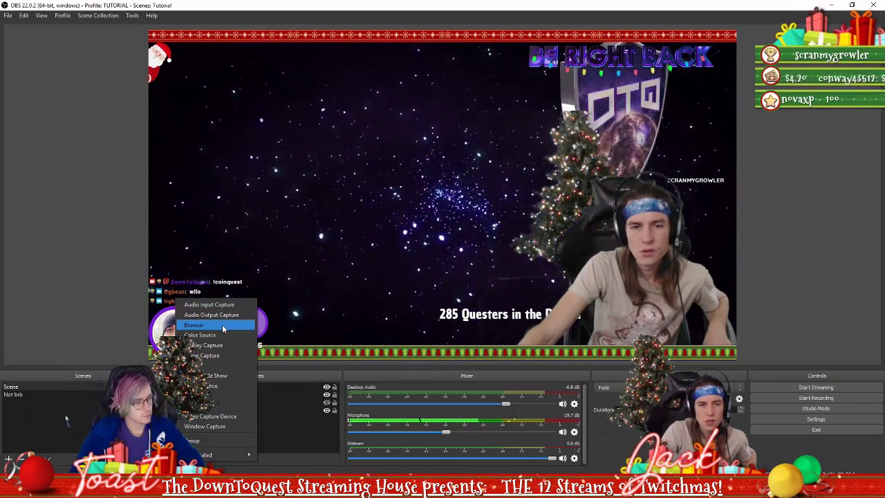
click(222, 324)
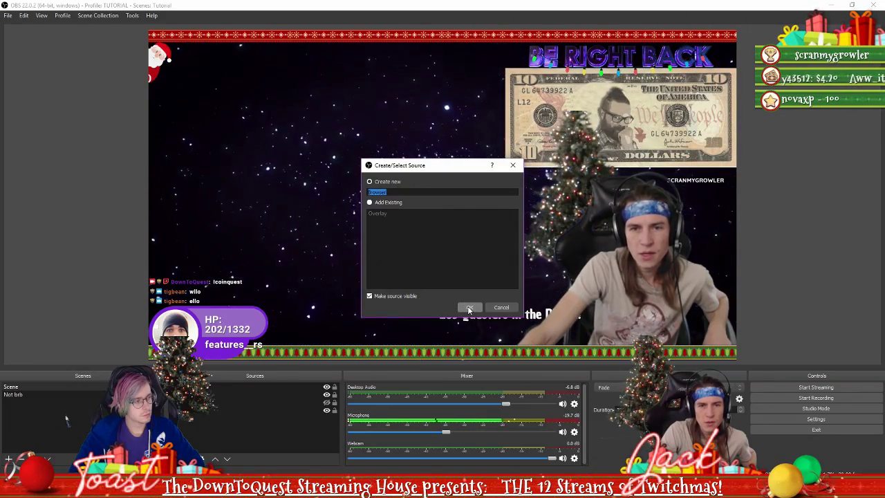
click(469, 308)
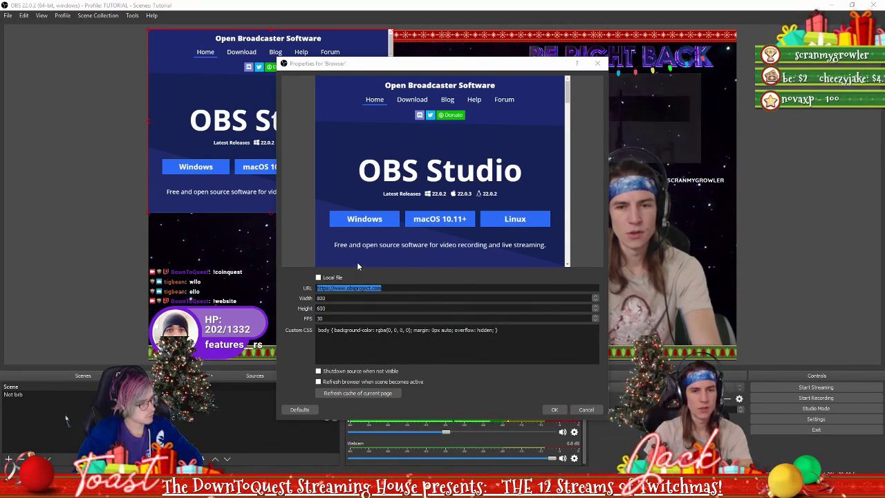
Point the Browser source at the DownToQuest website and enlarge it in the preview
click(392, 287)
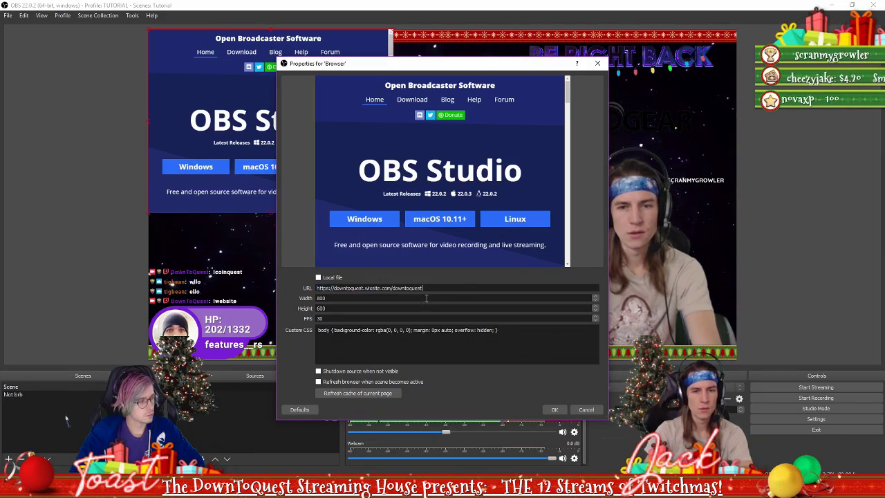
click(556, 409)
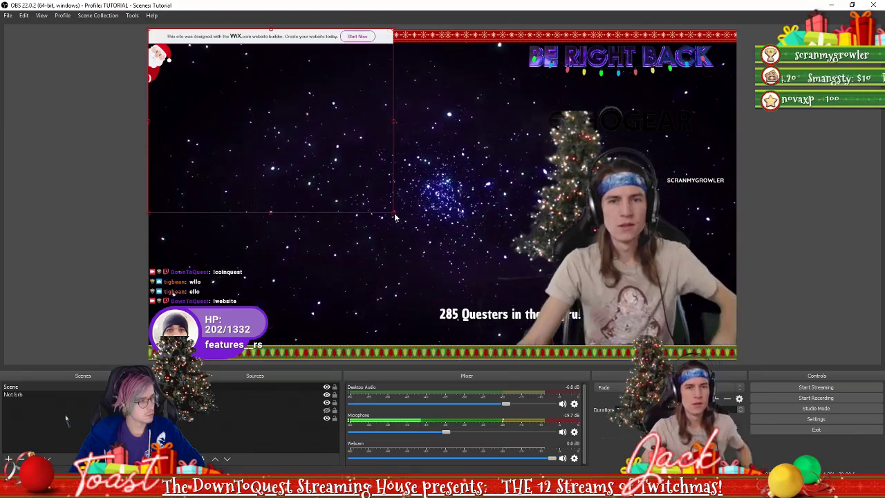
drag(395, 217, 515, 304)
Set the Browser source's width to 1600 and height to 800
right_click(438, 248)
click(473, 267)
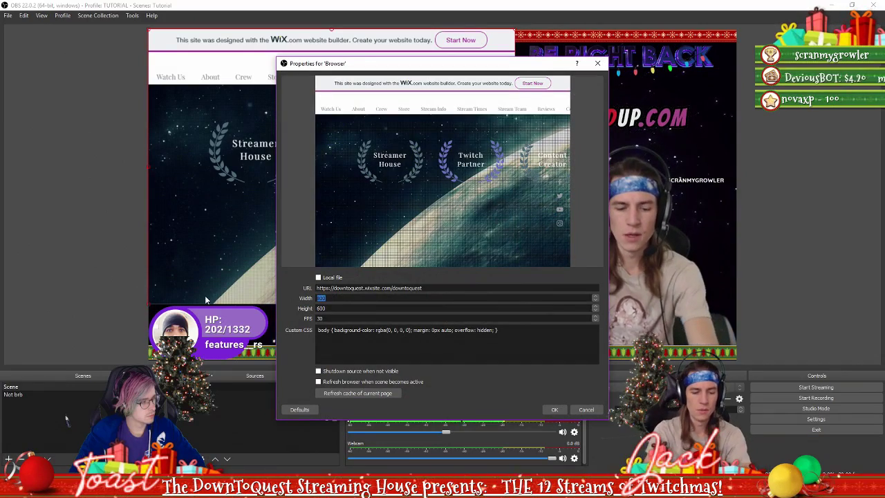
text(1600)
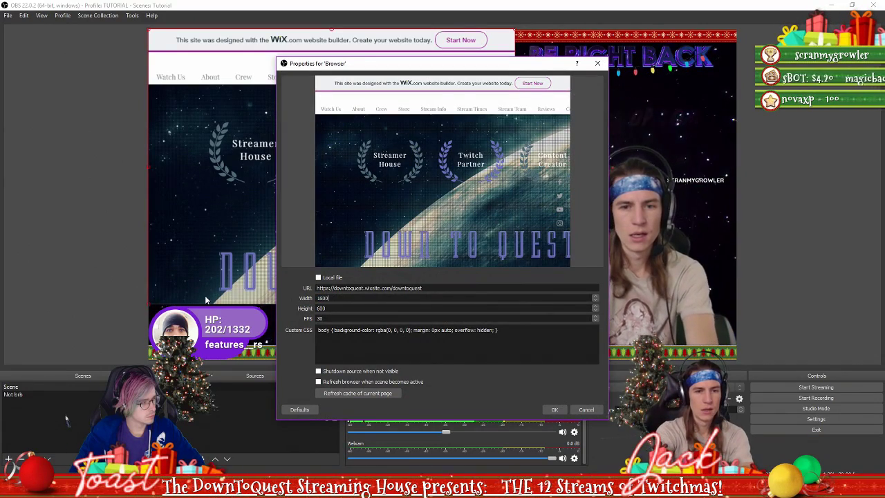
key(Tab)
text(800)
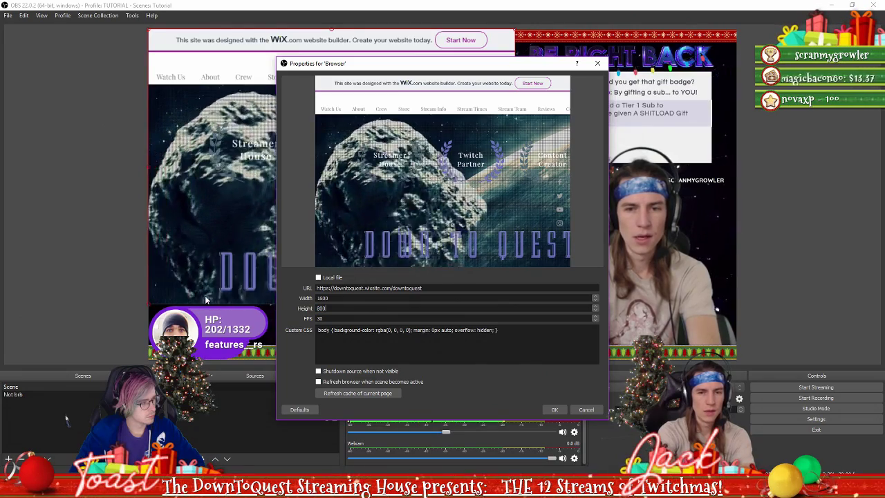
key(Return)
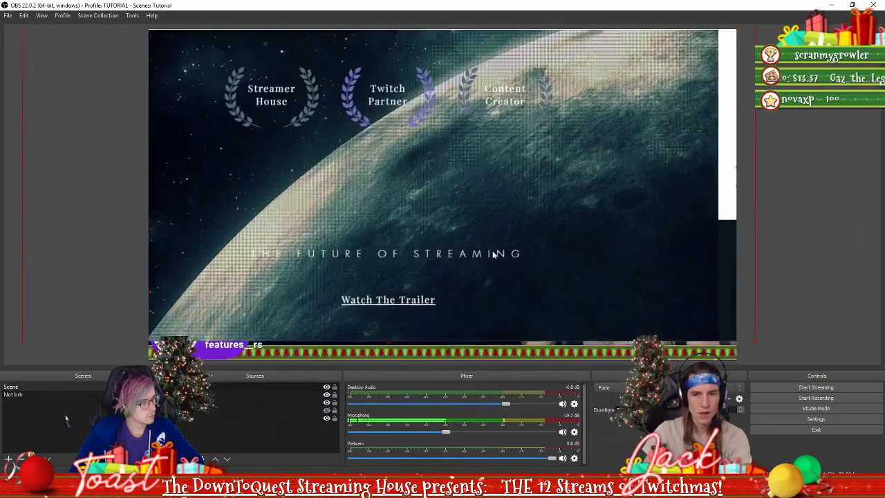
Move and enlarge the DownToQuest web page so it fills the canvas
drag(493, 254, 543, 238)
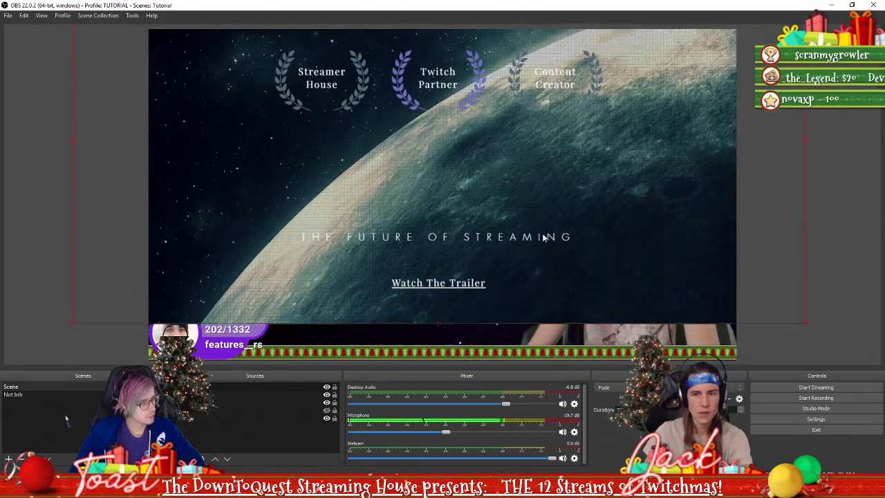
right_click(769, 306)
click(819, 278)
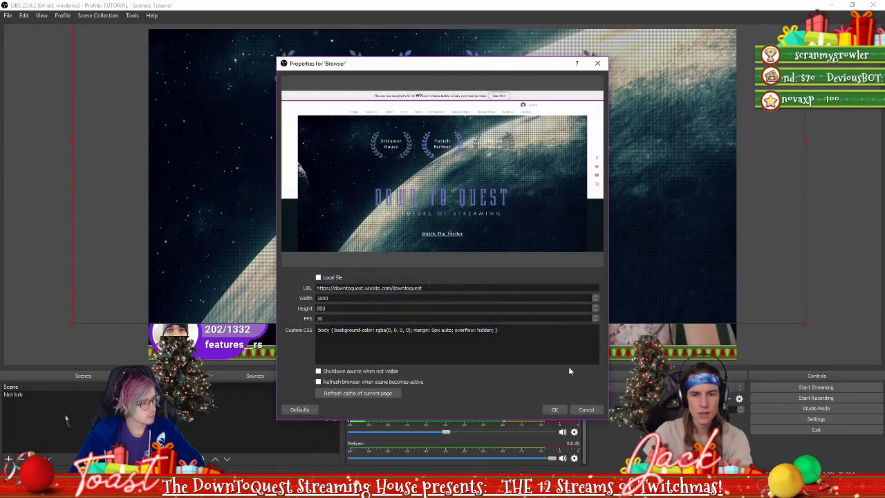
click(585, 409)
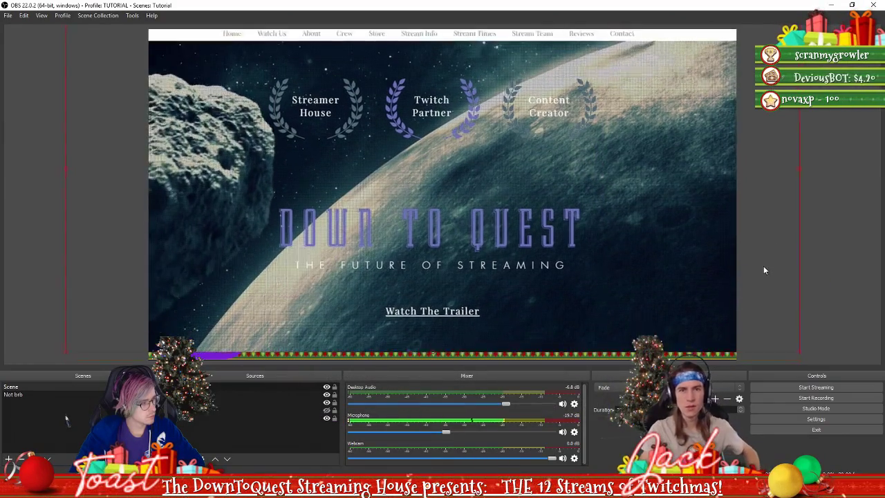
drag(791, 327, 816, 358)
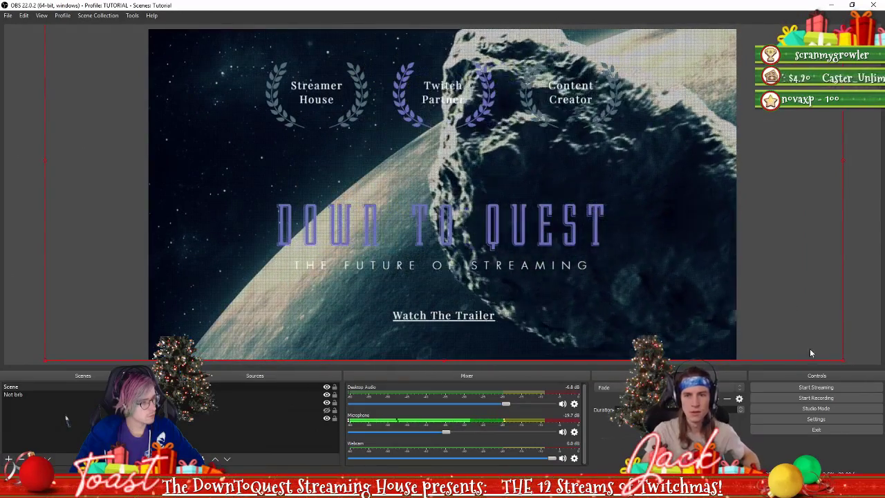
Layer the Webcam source above the web page in the Sources list
click(864, 285)
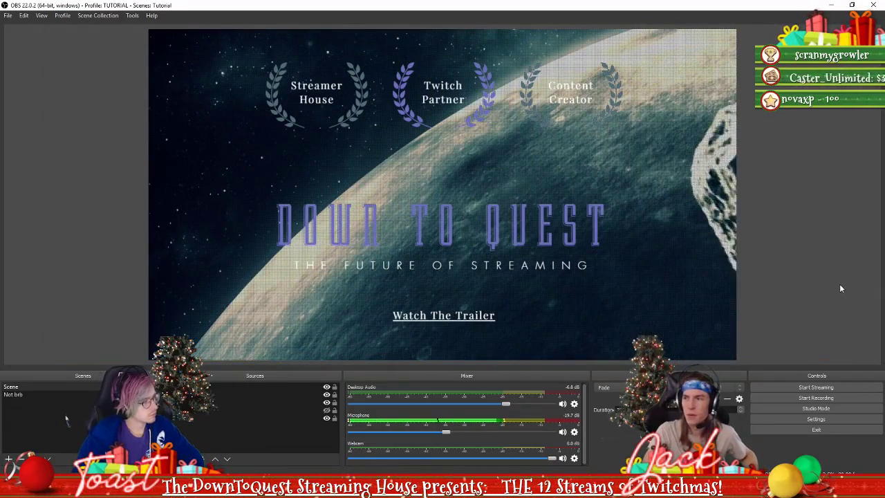
drag(212, 403, 213, 384)
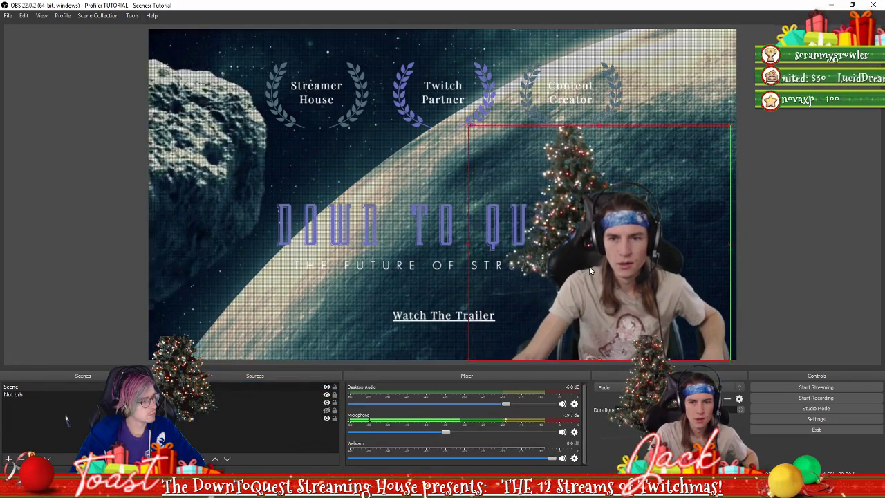
click(776, 252)
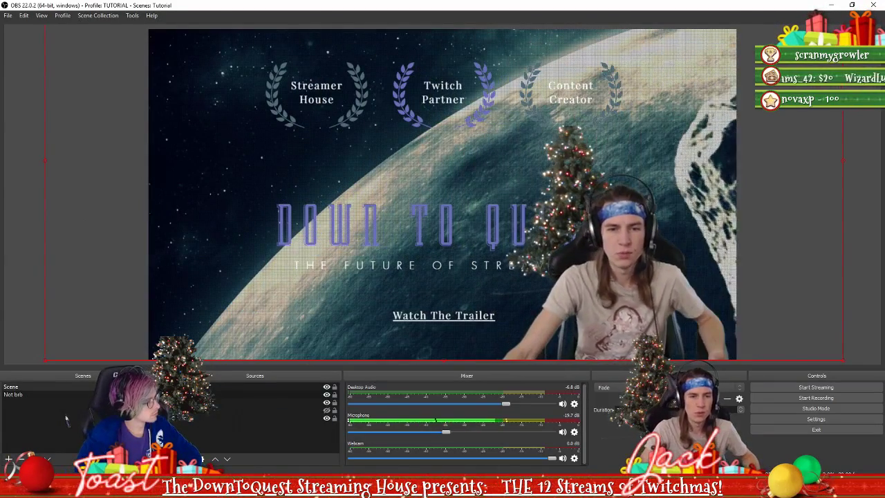
Inspect the Overlay, Webcam and Browser source properties, closing each without changes
double_click(189, 422)
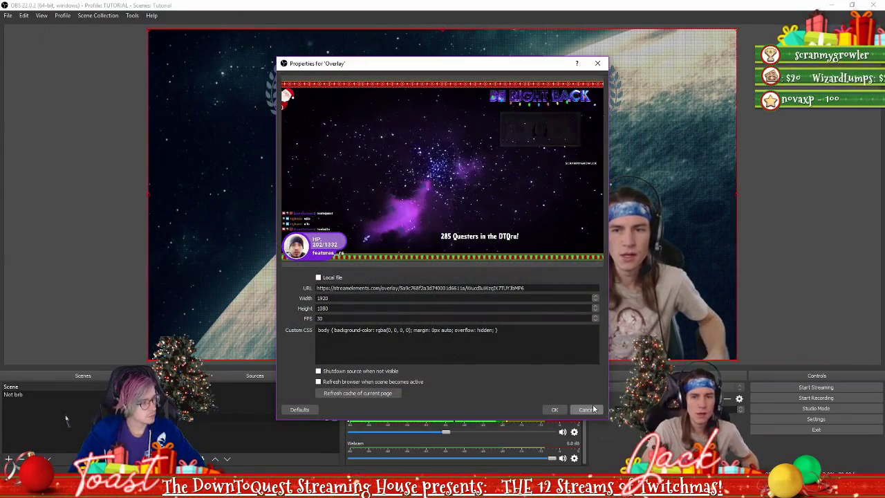
key(Escape)
double_click(212, 388)
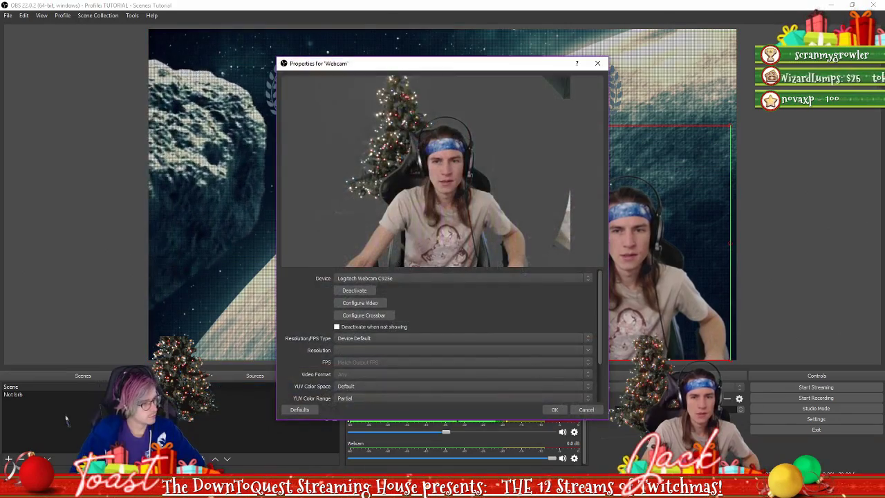
click(587, 408)
double_click(433, 288)
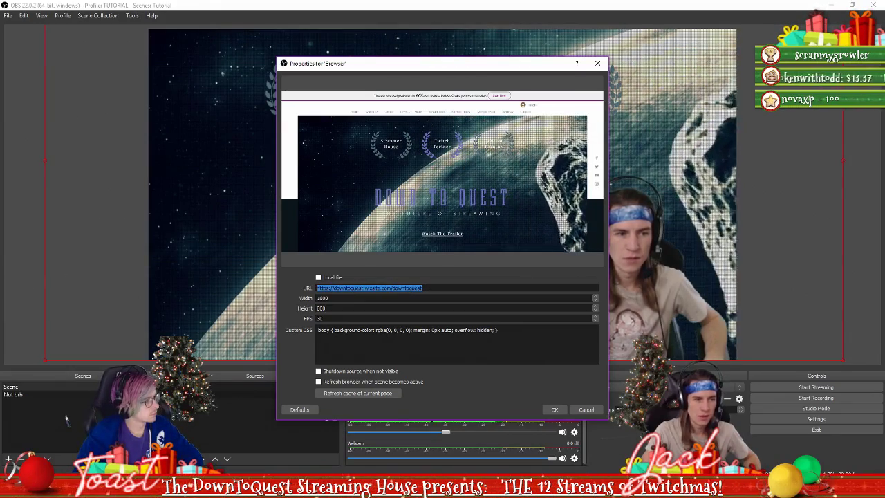
click(586, 409)
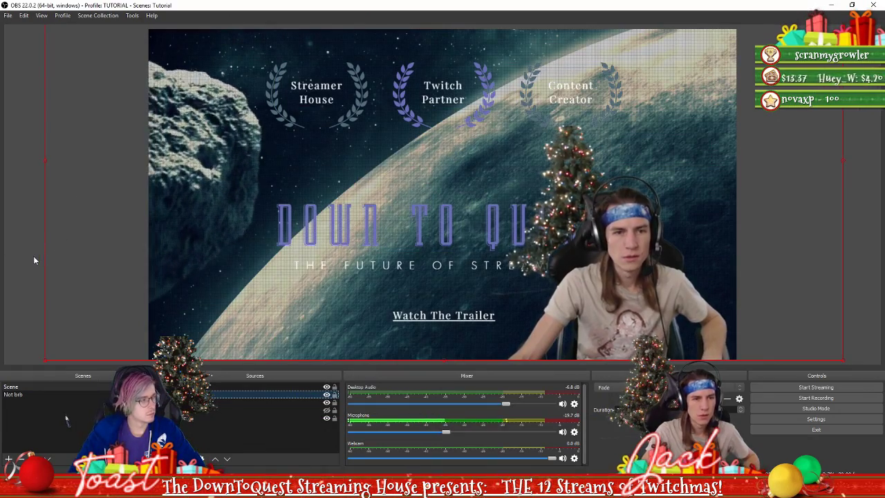
Hide the Browser source so the Be Right Back overlay shows again
click(298, 405)
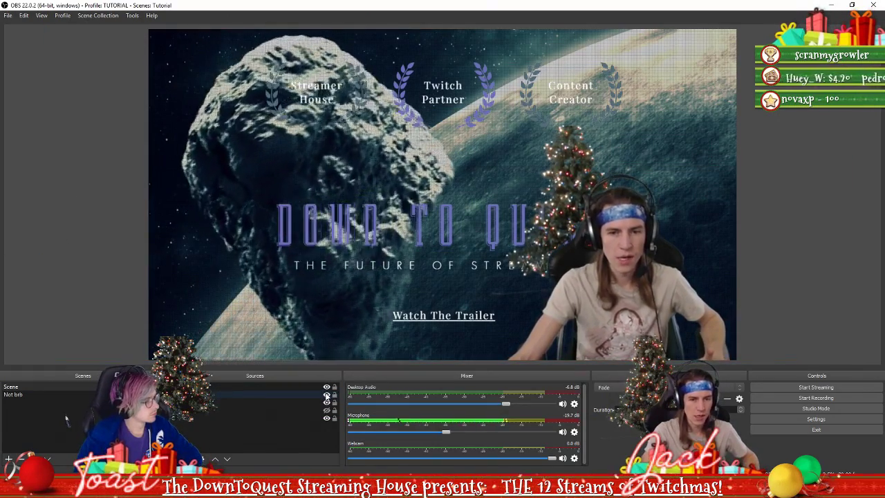
click(326, 401)
click(326, 394)
click(204, 418)
click(204, 418)
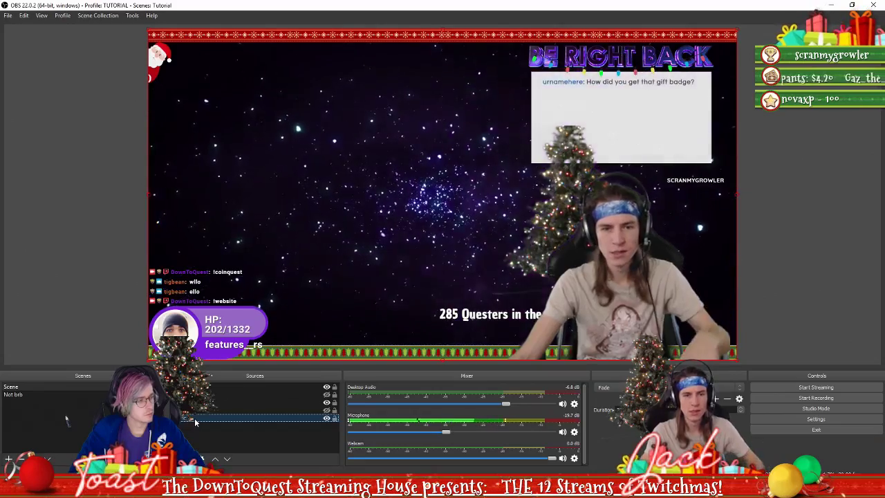
Review the Overlay's StreamElements page address at 1920×1080, then cancel without changes
double_click(192, 419)
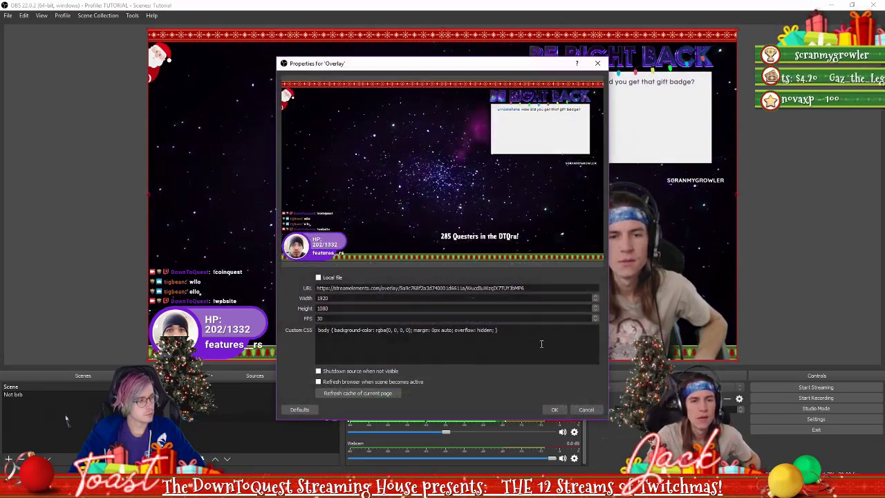
triple_click(525, 288)
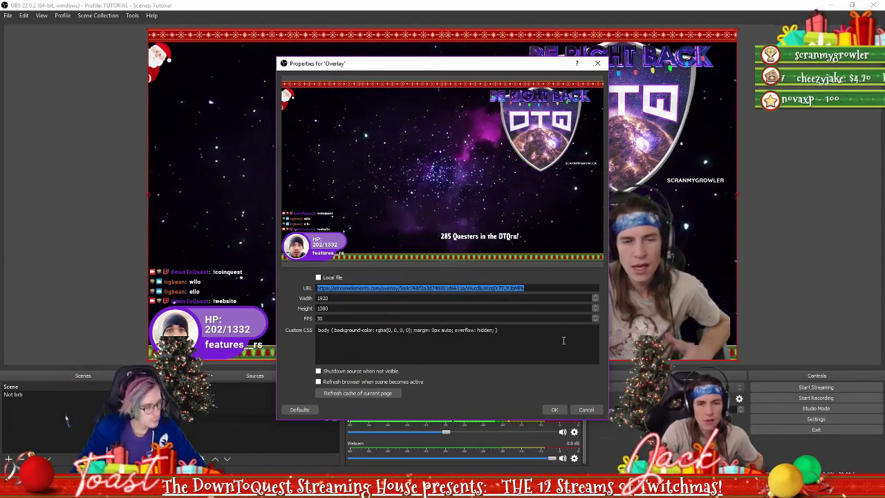
click(558, 290)
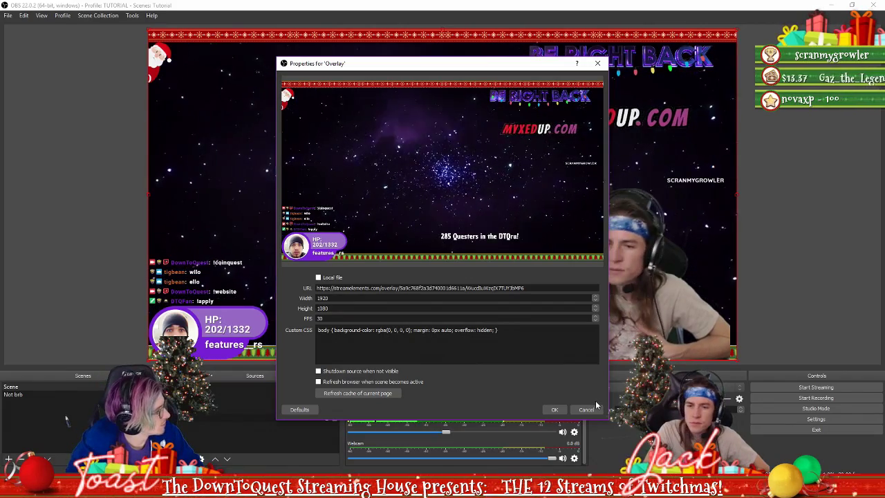
click(586, 409)
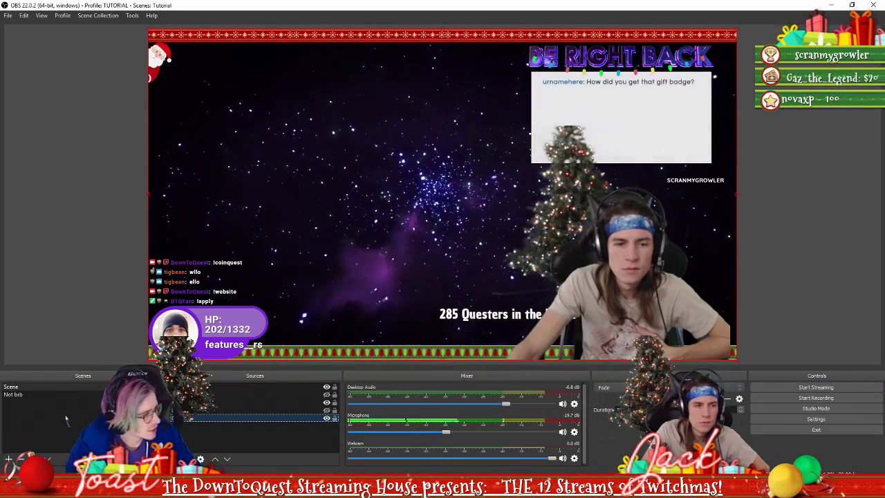
Open the 'Electronauts! DTQ Jack performs Touch by 3LAU' YouTube video and copy its link
key(alt+Tab)
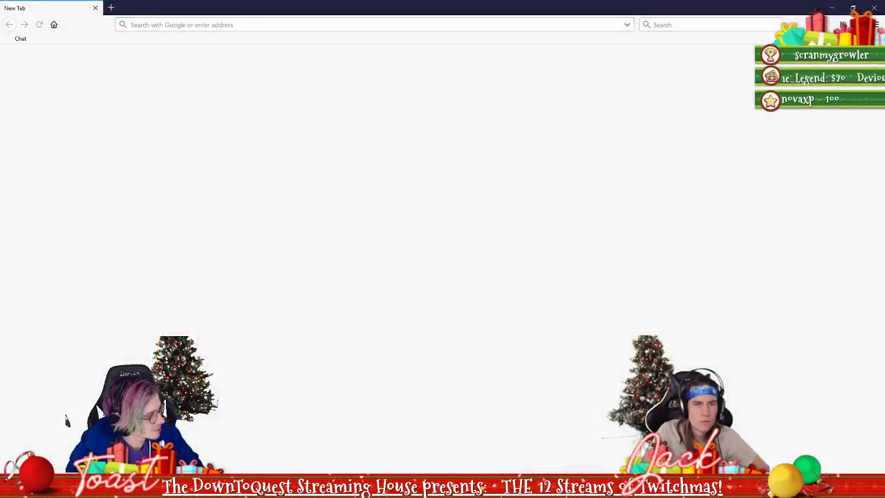
click(275, 25)
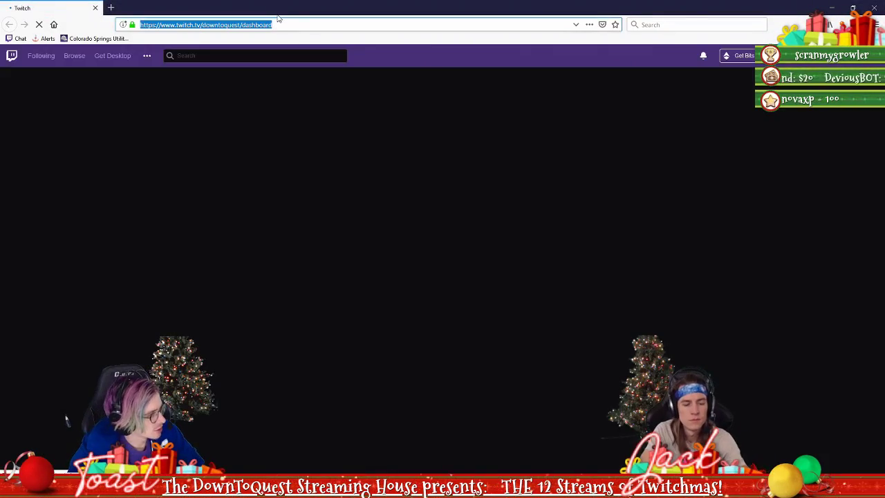
text(youtube.com/)
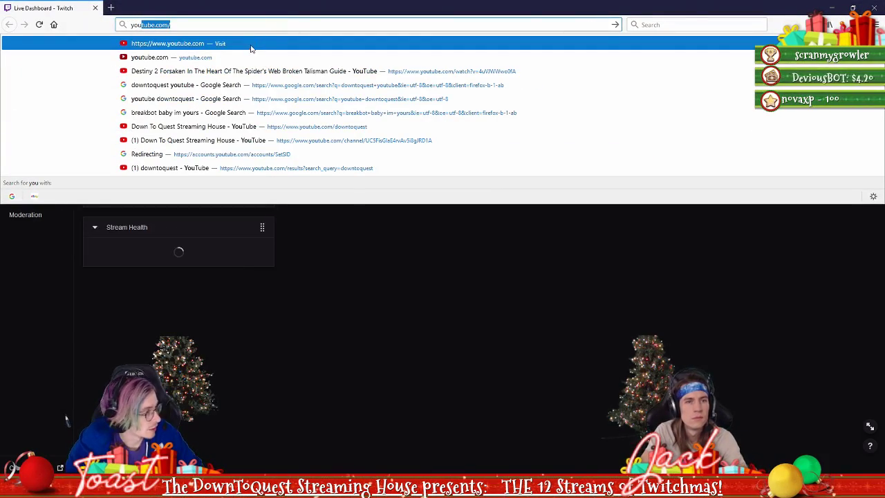
click(250, 140)
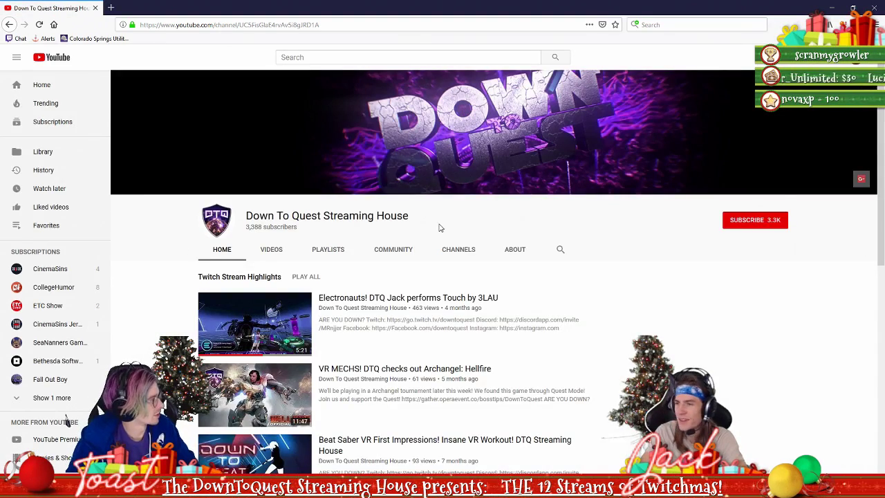
click(282, 331)
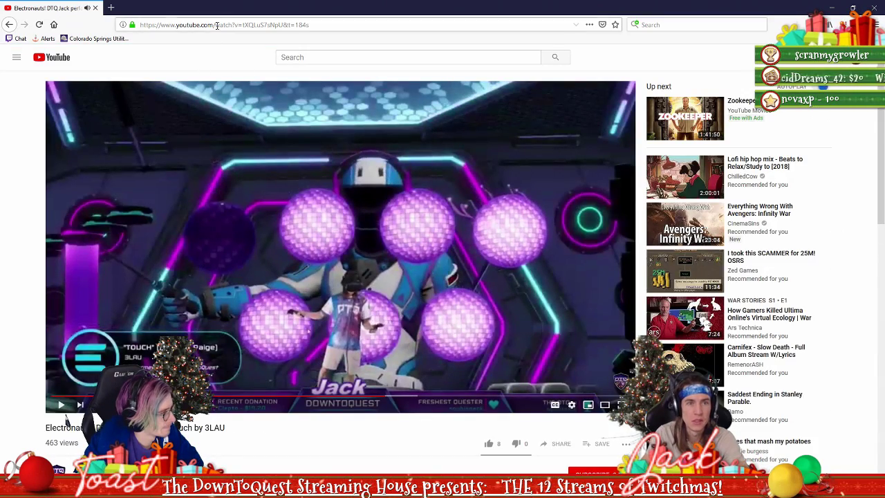
click(227, 26)
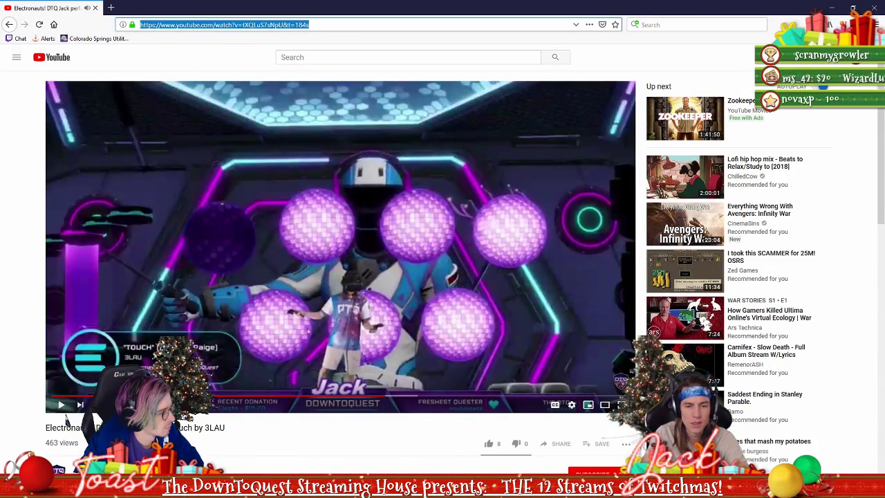
key(alt+Tab)
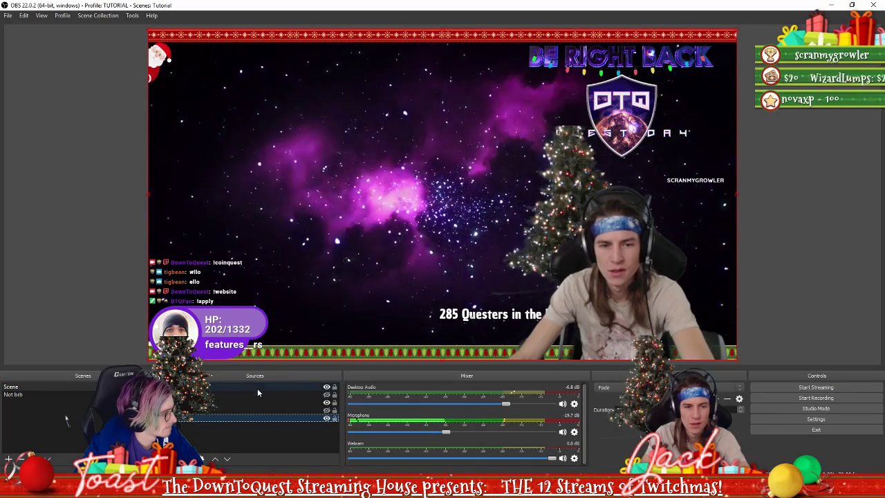
Paste the copied YouTube video link into the Browser source's URL
double_click(253, 396)
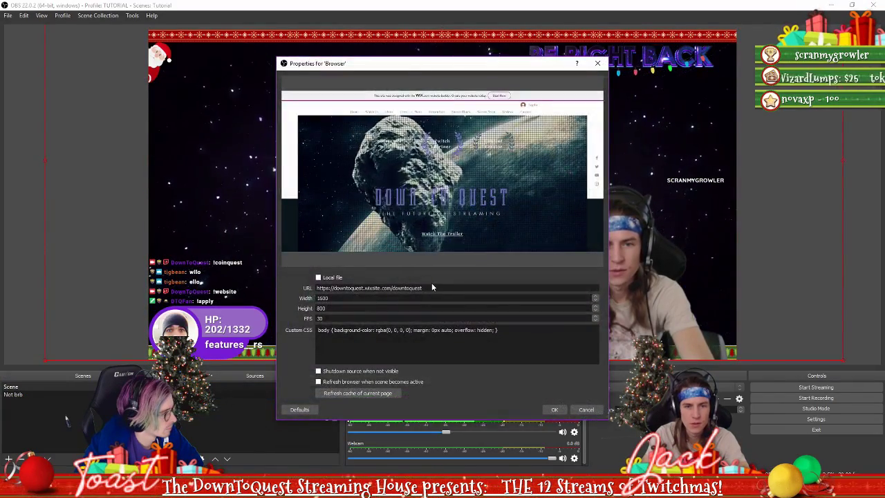
triple_click(430, 288)
text(https://www.youtube.com/watch?v=tXQLu57sNpU&t=184s)
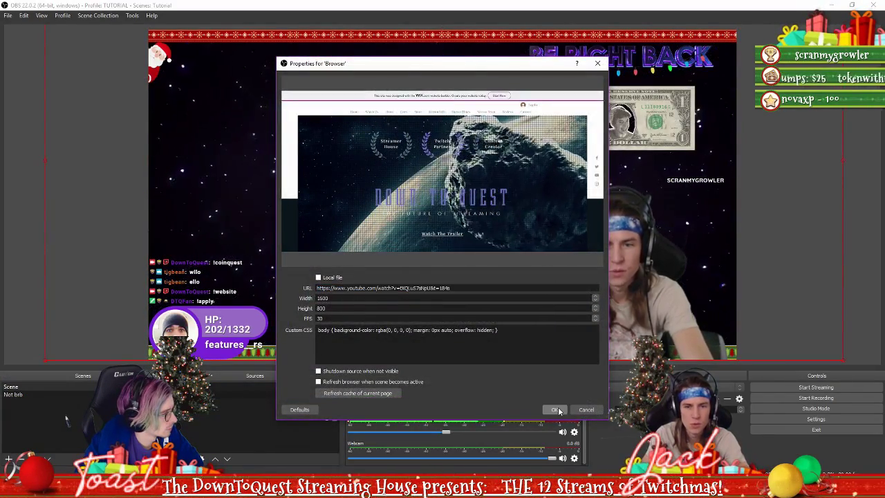
click(556, 410)
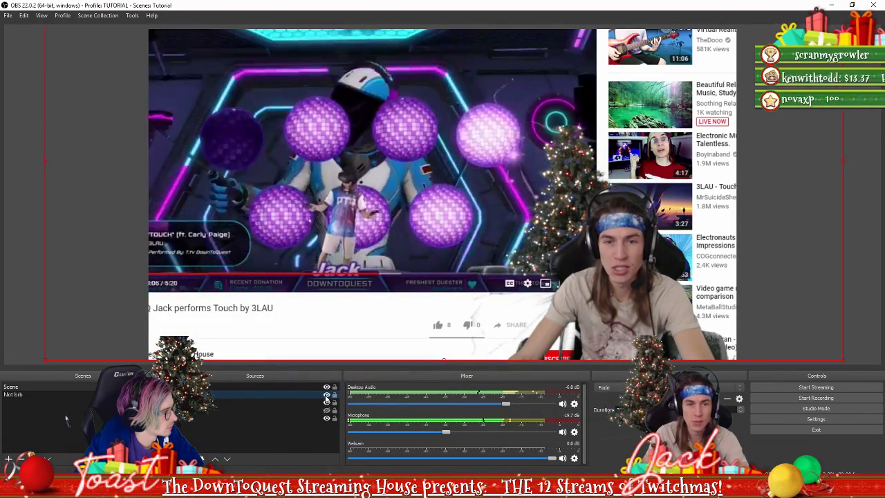
Toggle the YouTube Browser source's visibility off and on and recheck its properties
click(326, 396)
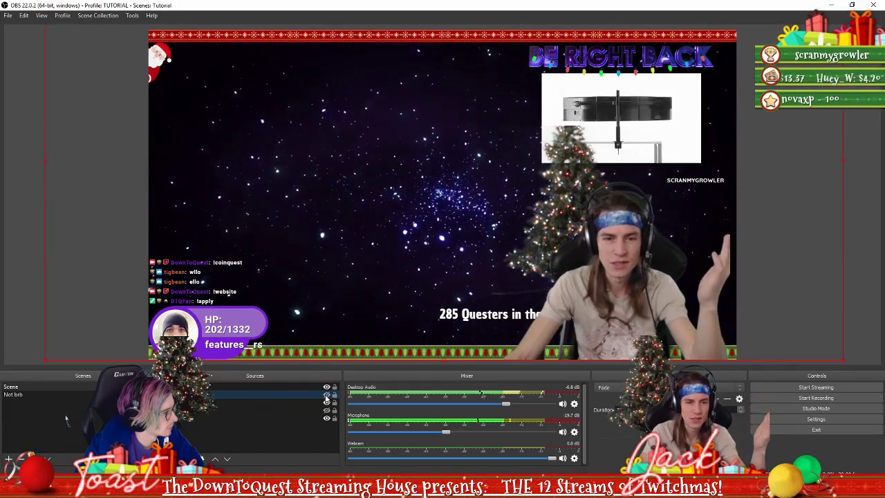
click(327, 395)
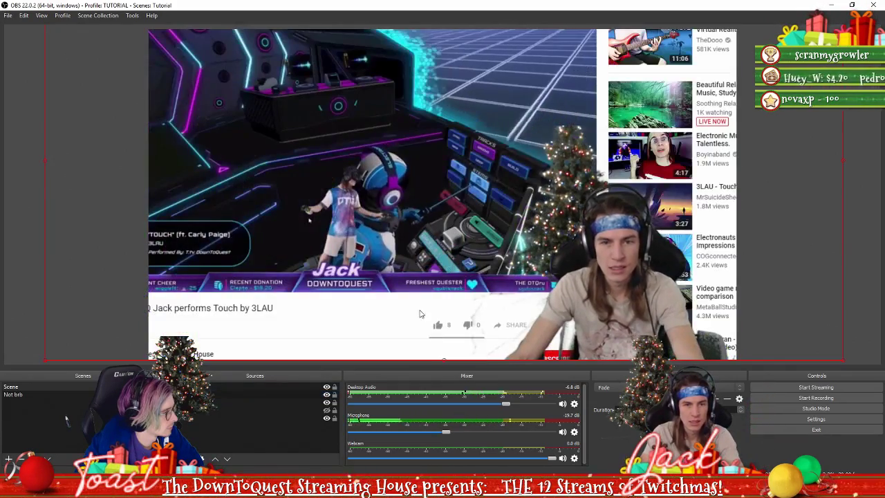
double_click(262, 392)
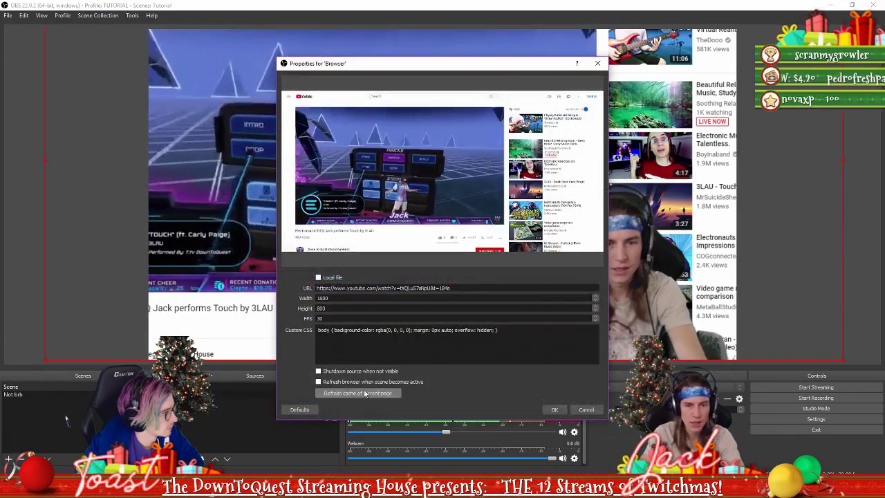
click(555, 409)
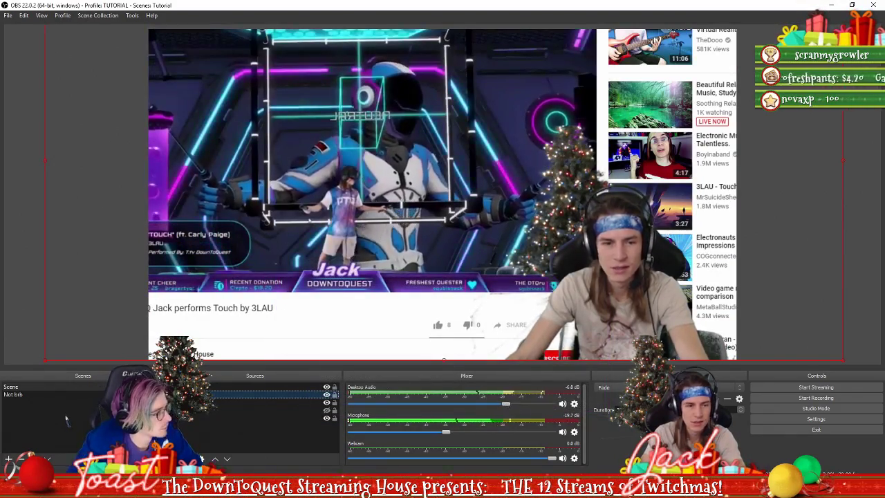
key(alt+Tab)
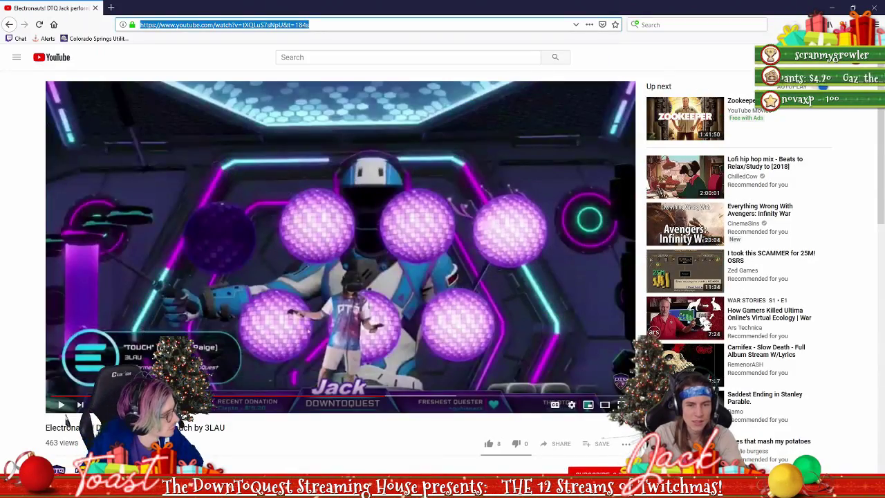
key(alt+Tab)
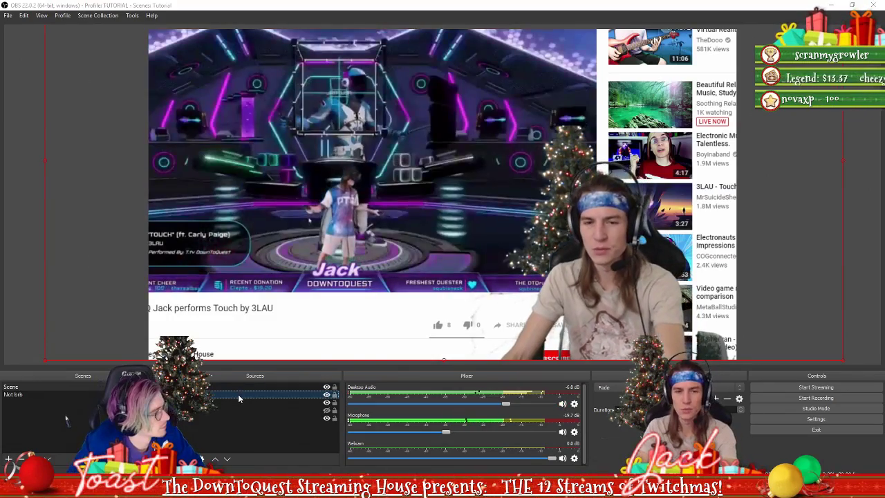
Delete the YouTube Browser source from the scene
click(238, 394)
key(Delete)
click(463, 251)
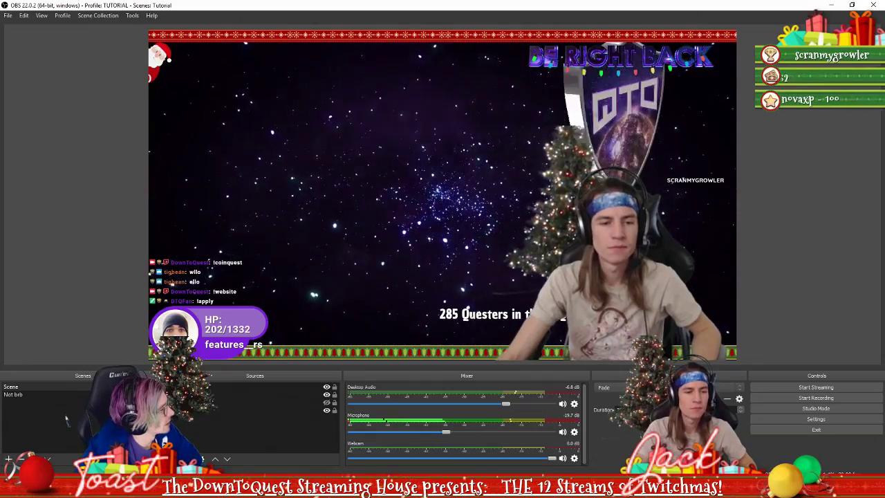
Search YouTube for green screen effects, open '184 Green Screen Effects + Download 2018', copy its link
key(alt+Tab)
click(317, 55)
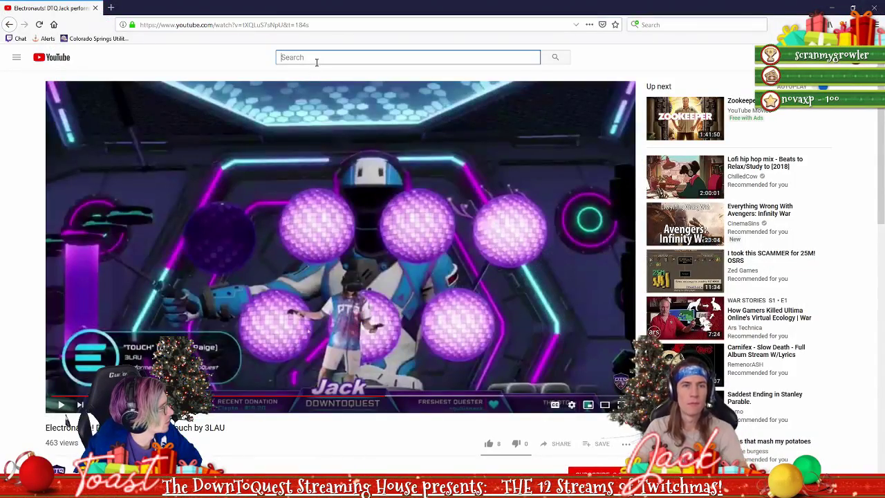
text(green sceeen effects)
key(Return)
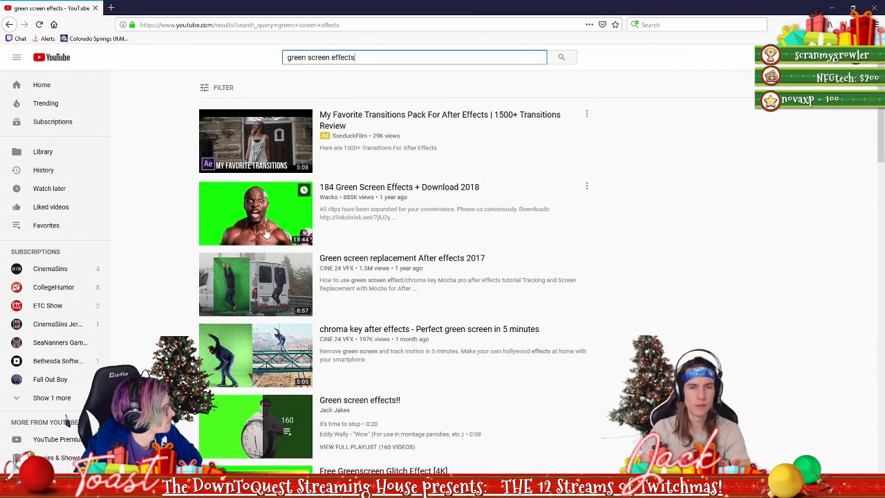
scroll(266, 236, down, 3)
click(272, 130)
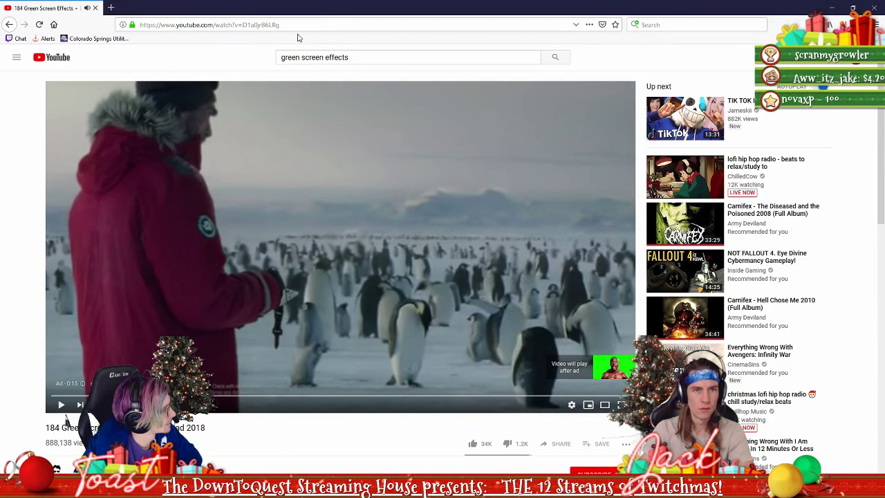
click(302, 24)
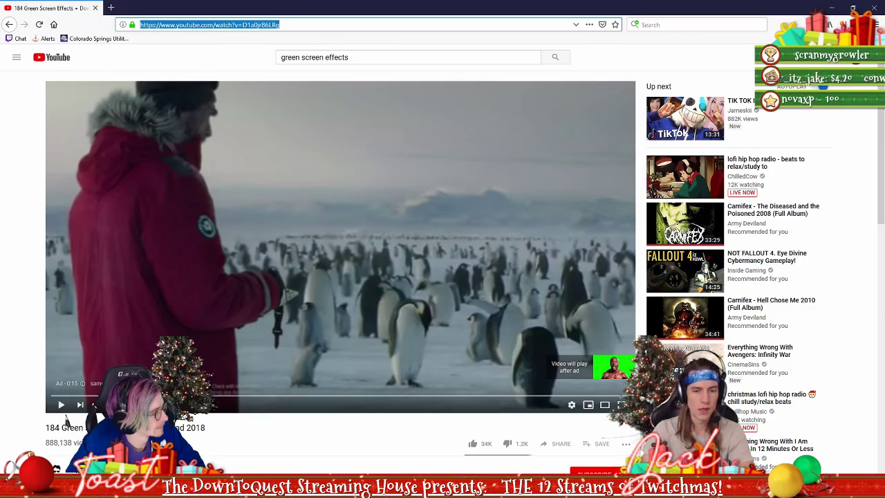
key(alt+Tab)
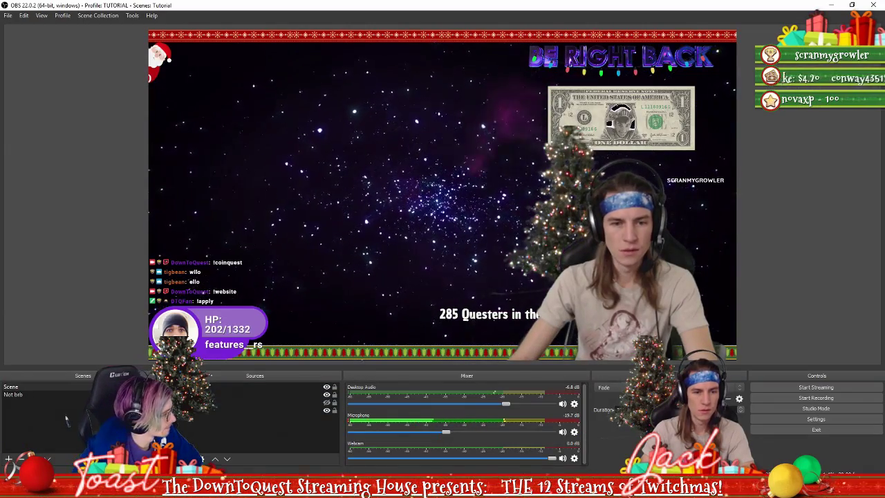
Add another Browser source with its default name and set its width to 1600
click(180, 460)
click(191, 329)
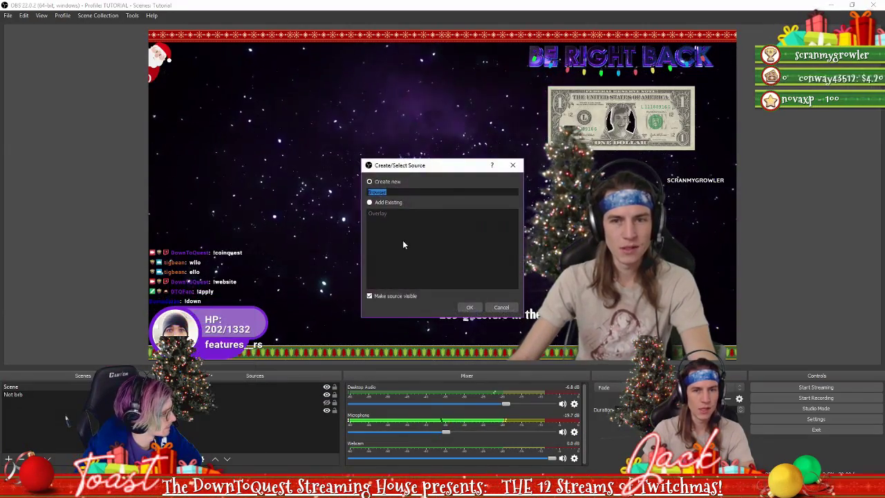
click(471, 308)
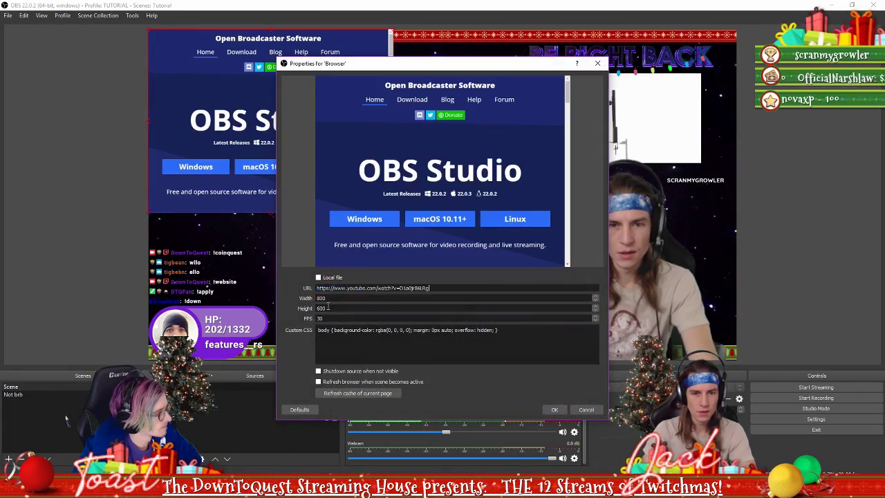
text(1600)
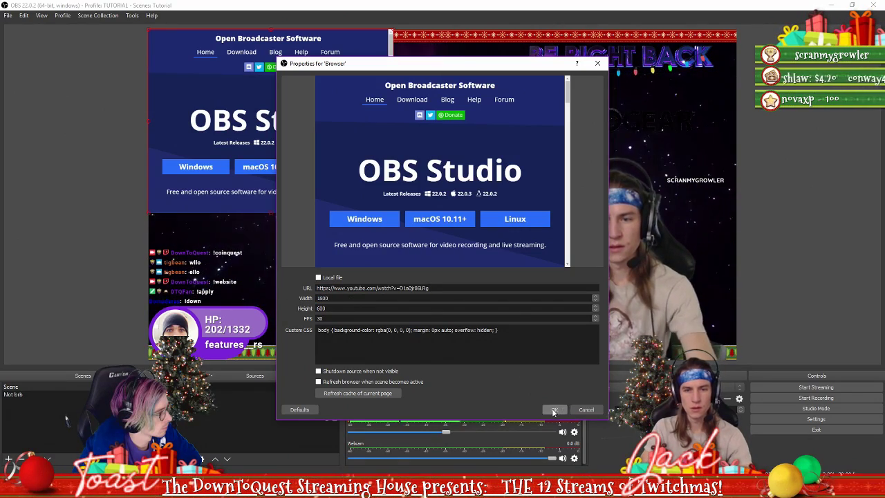
click(553, 410)
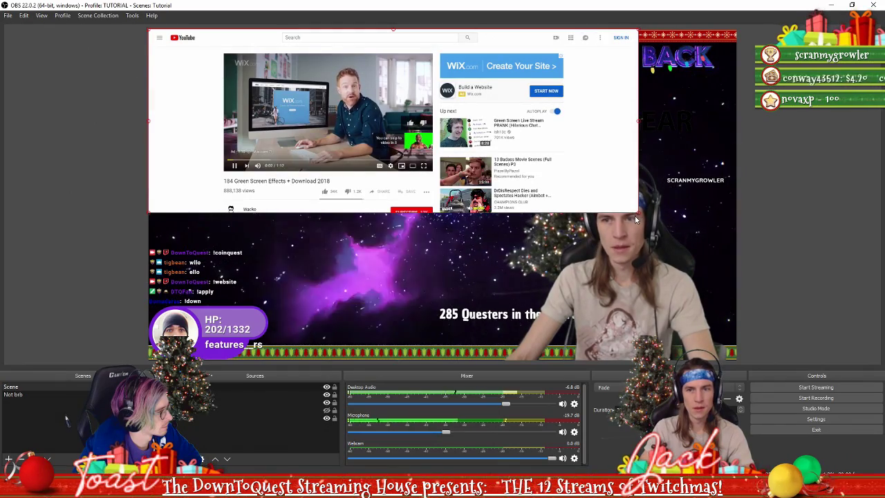
Enlarge the green screen YouTube source over the overlay, then delete it from the scene
drag(636, 219, 709, 249)
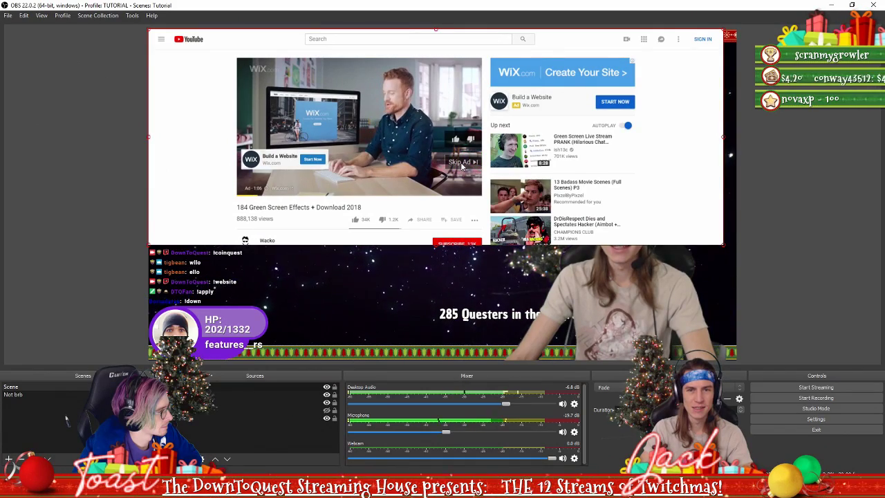
right_click(459, 168)
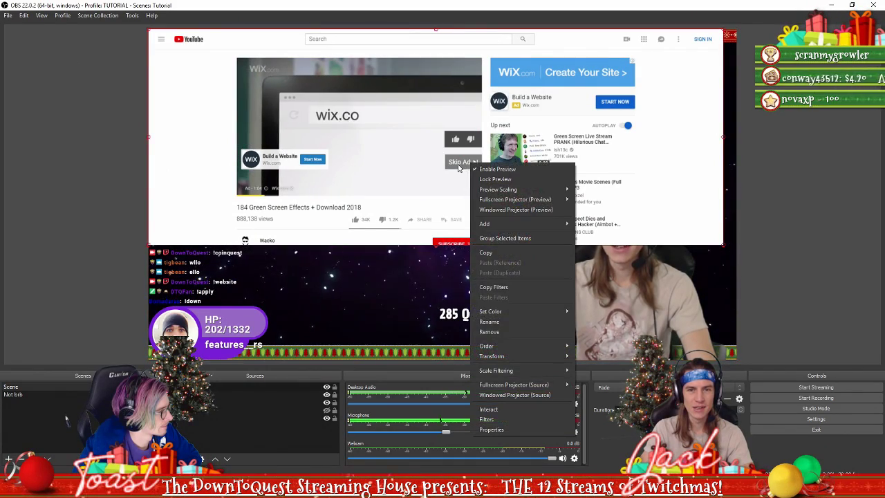
click(408, 200)
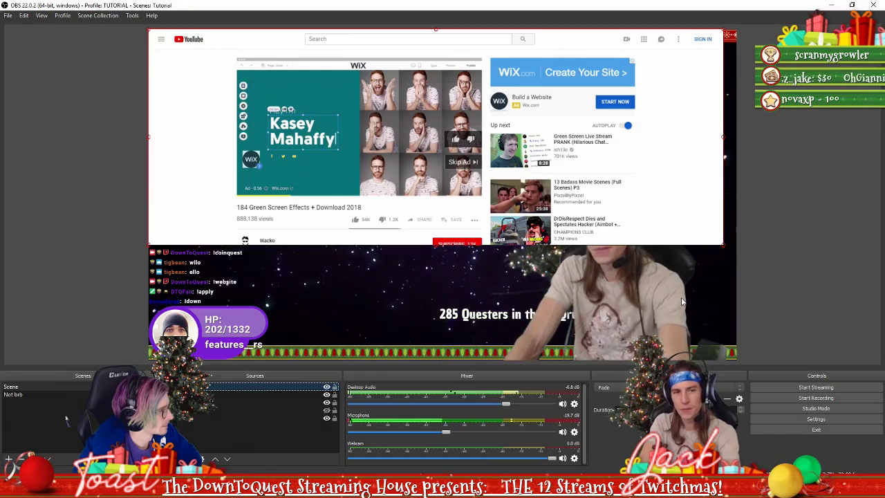
key(Delete)
click(471, 256)
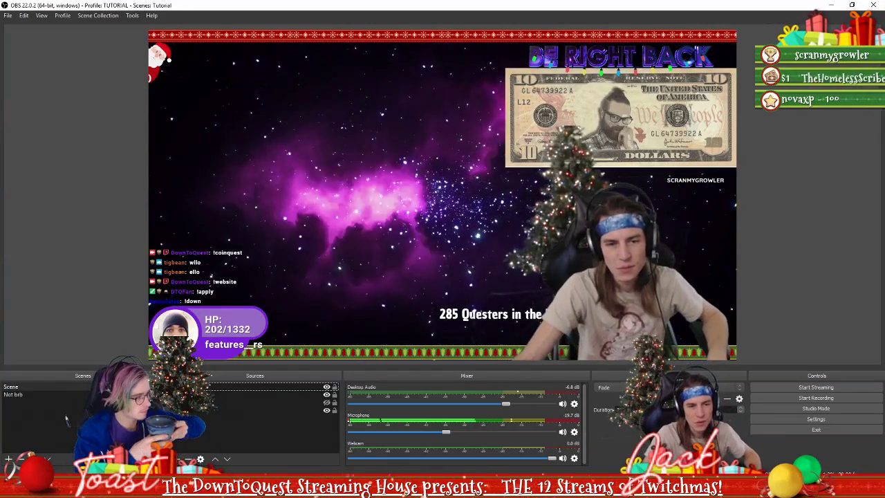
key(alt+Tab)
Go back in Firefox to the Electronauts video page and pause that video
click(9, 24)
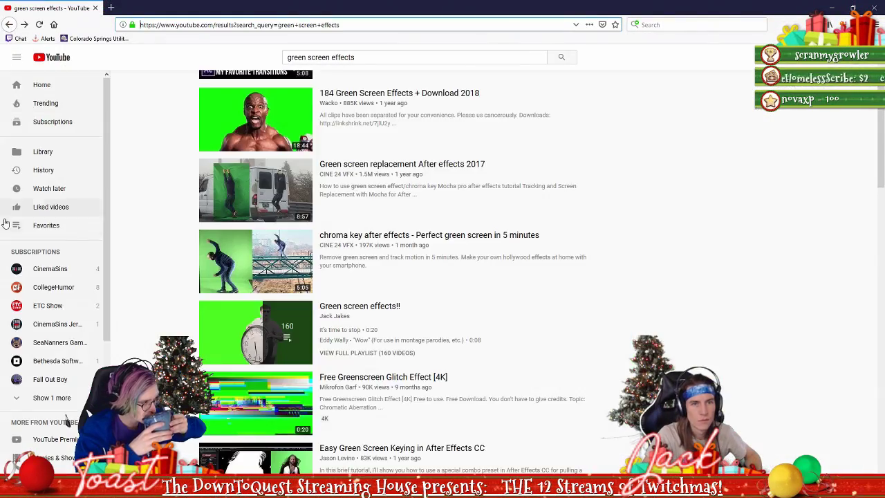
scroll(176, 249, down, 1)
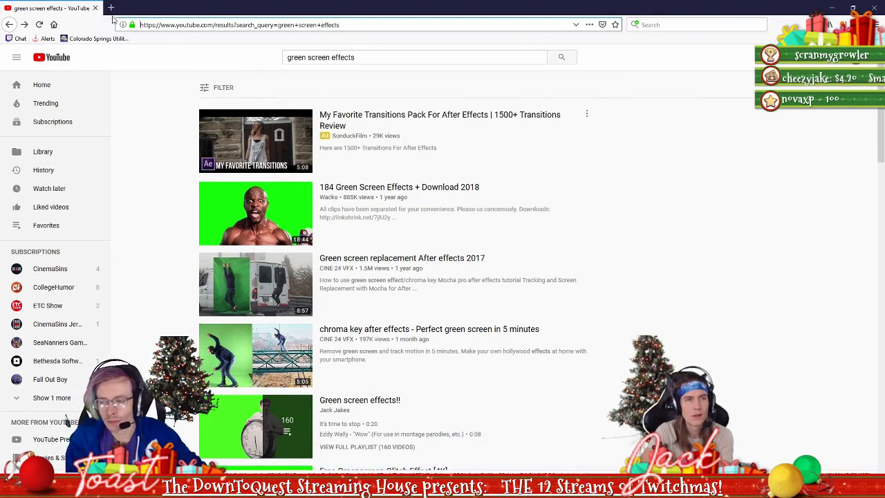
click(10, 25)
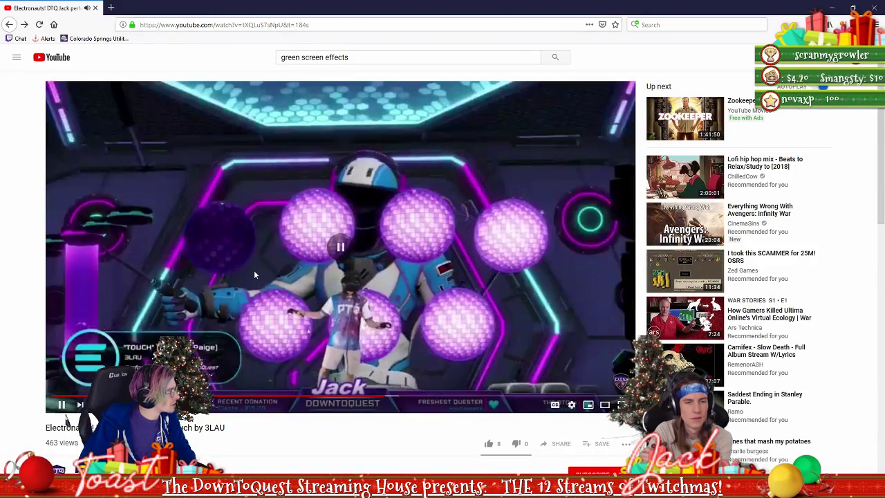
click(255, 274)
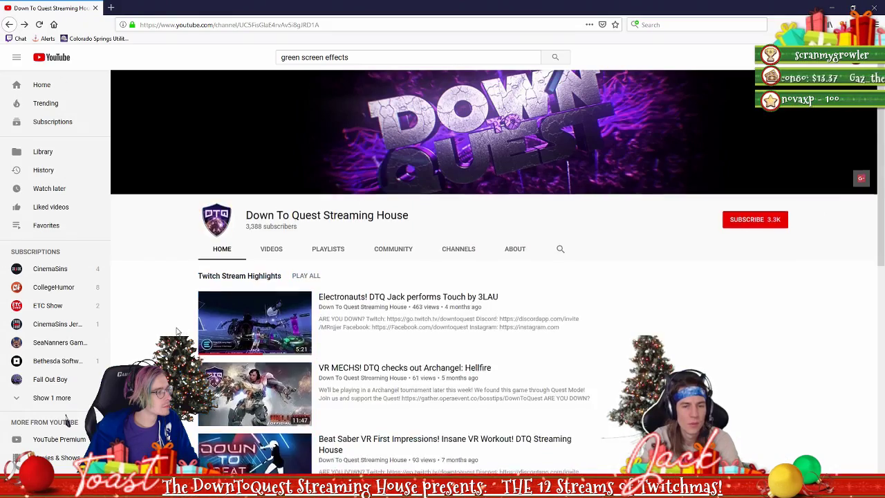
From the channel's videos list, open the April Funtage video, pause it and select its URL
scroll(249, 172, down, 2)
click(270, 105)
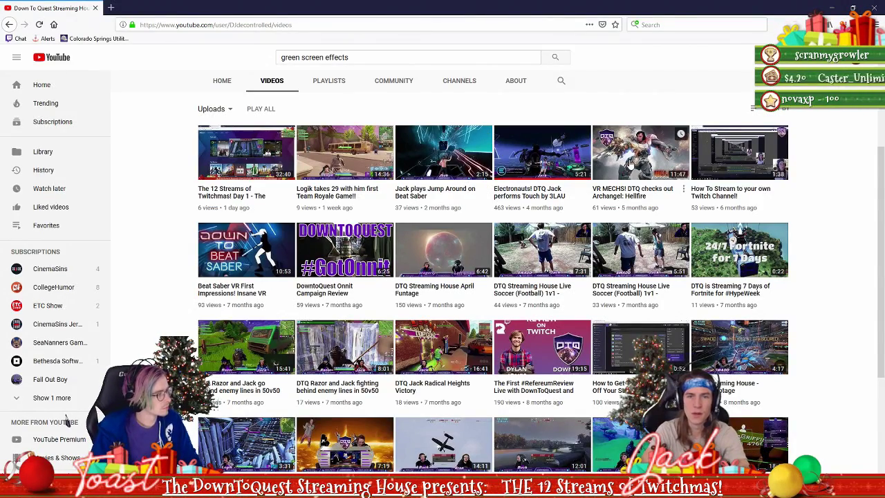
scroll(484, 277, down, 1)
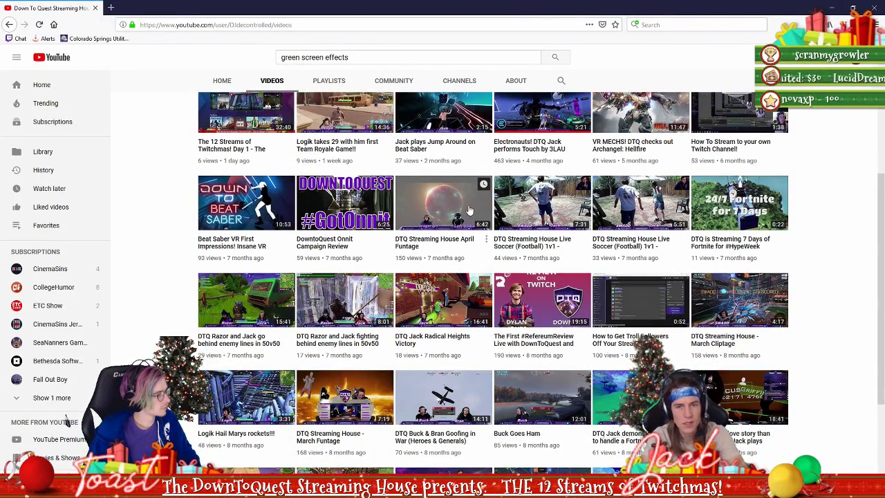
click(444, 207)
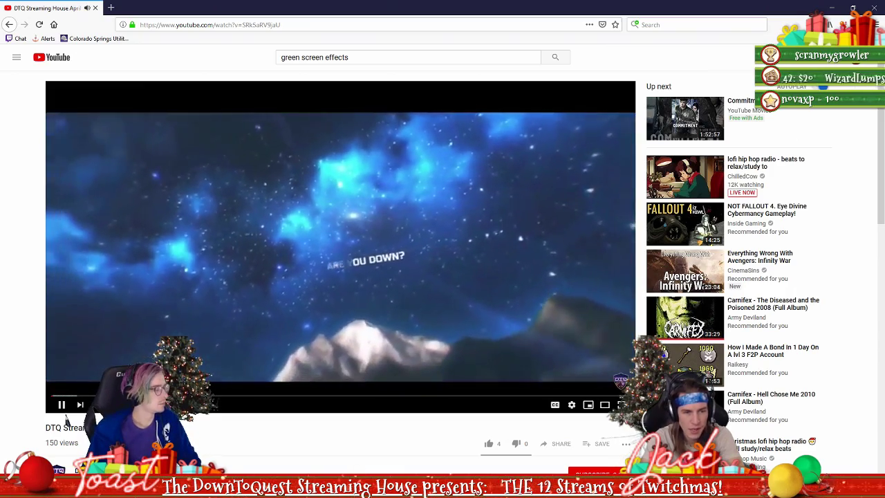
click(161, 311)
click(160, 311)
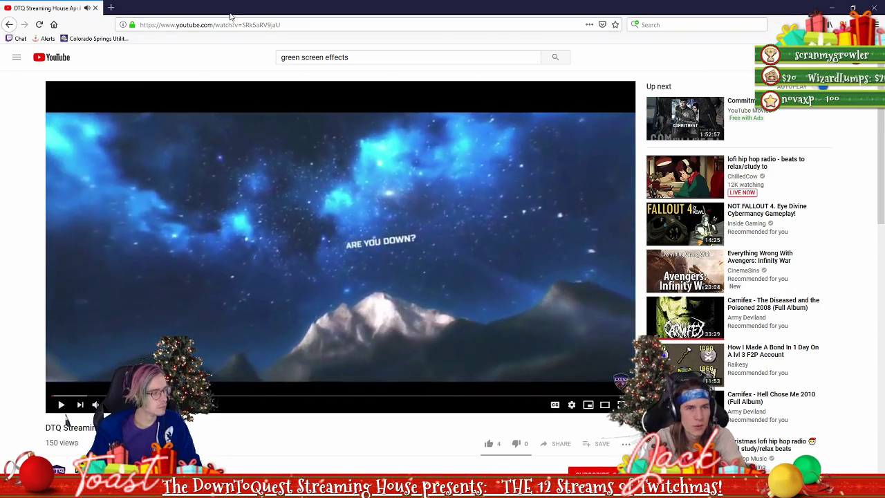
click(207, 24)
key(alt+Tab)
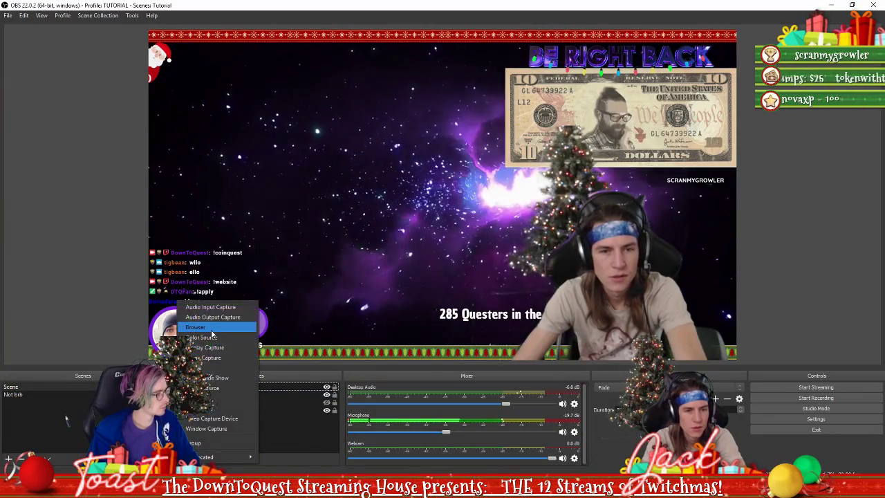
Add a Browser source 'Montage' with the pasted April Funtage URL, then drag it to fill the canvas
click(216, 326)
text(Mo)
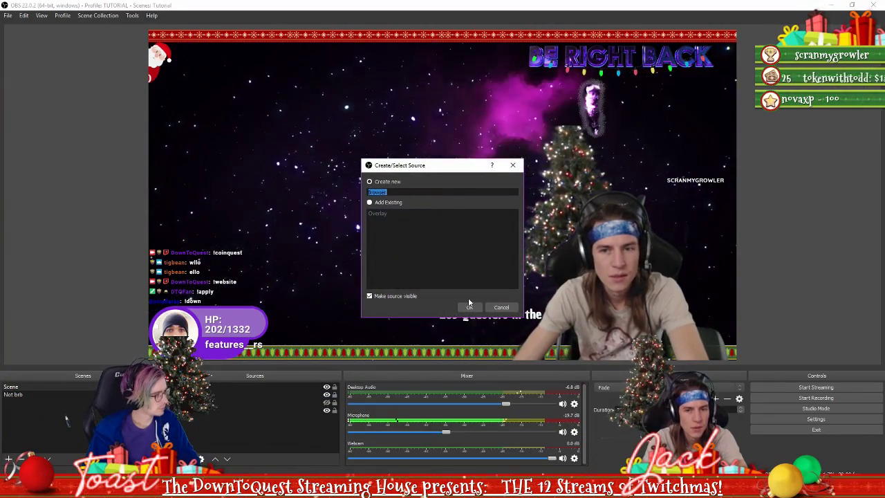
text(ntage)
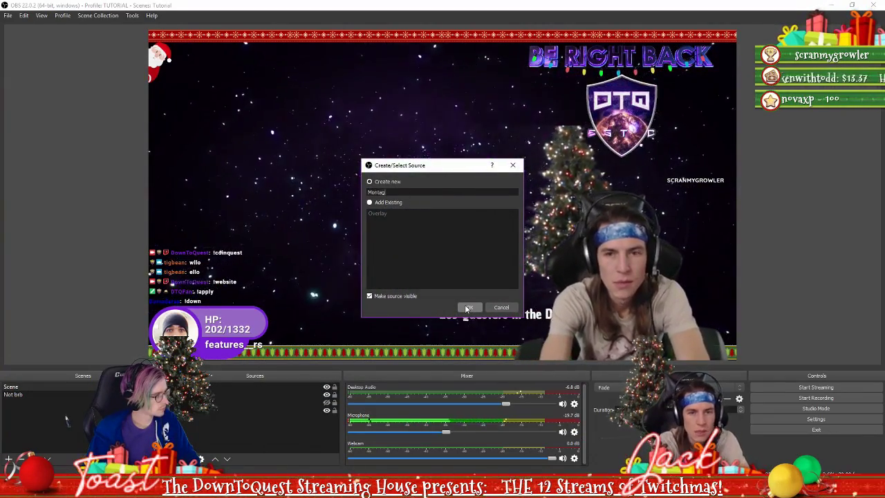
click(467, 307)
triple_click(401, 289)
key(ctrl+v)
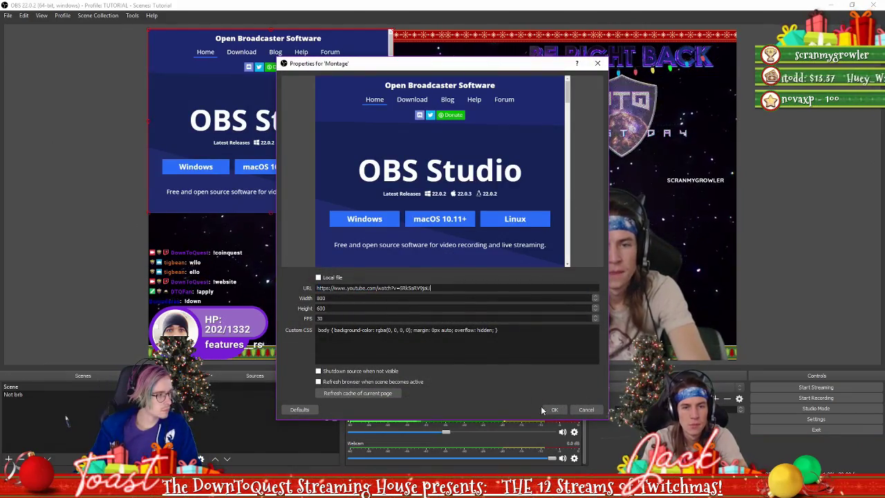
click(555, 409)
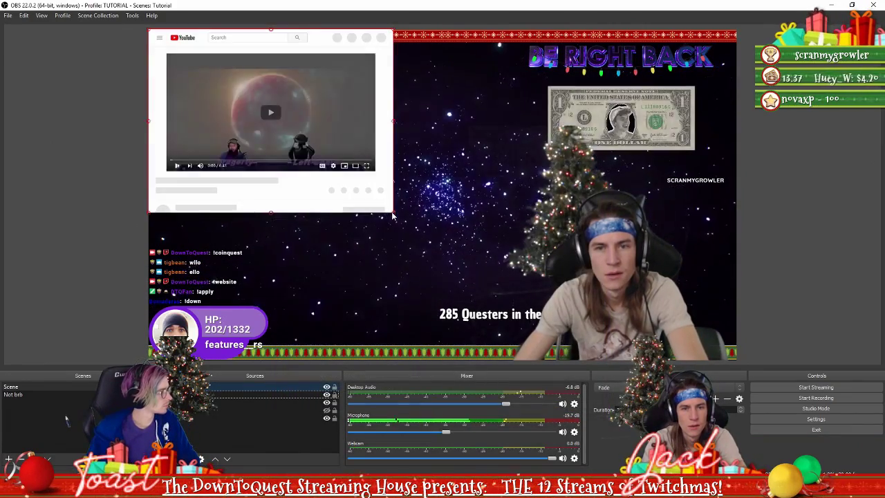
drag(396, 209, 714, 222)
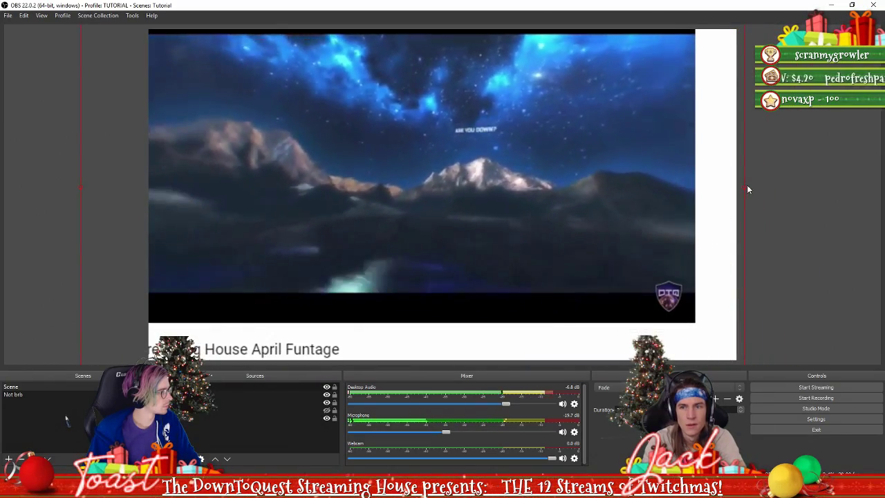
drag(744, 187, 790, 270)
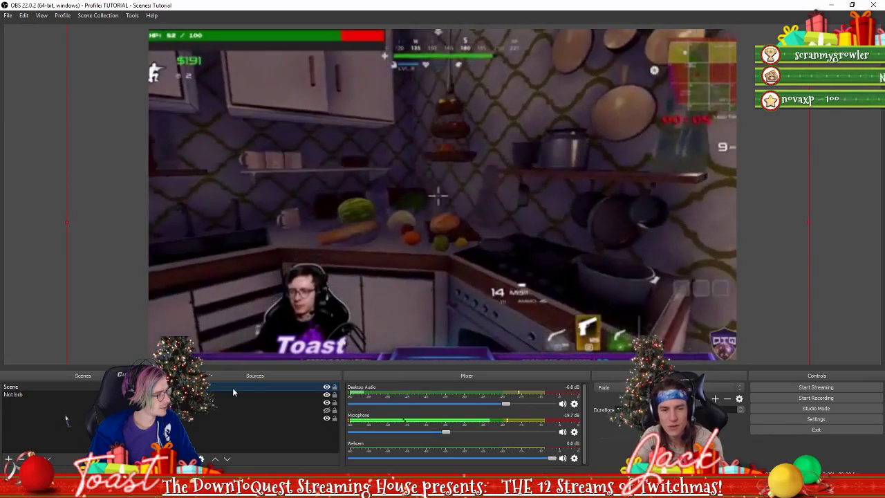
Delete the Montage source, then step Firefox back to the channel's videos page
key(Delete)
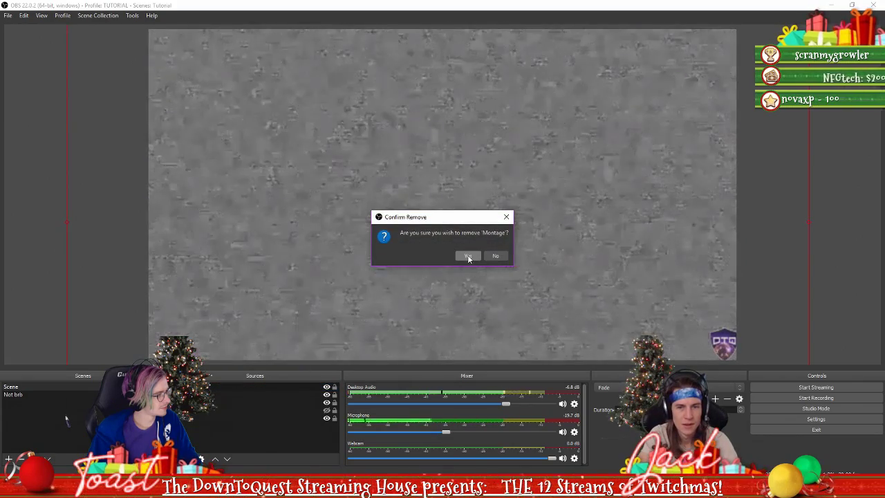
click(468, 257)
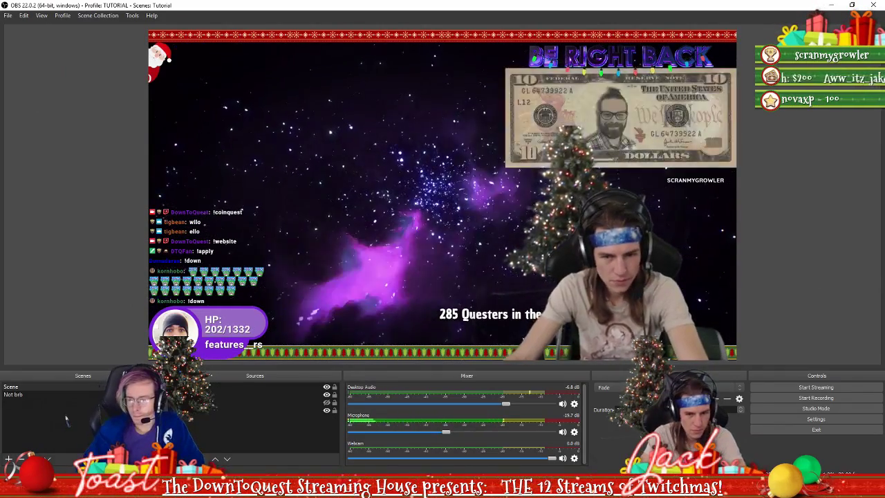
key(alt+Tab)
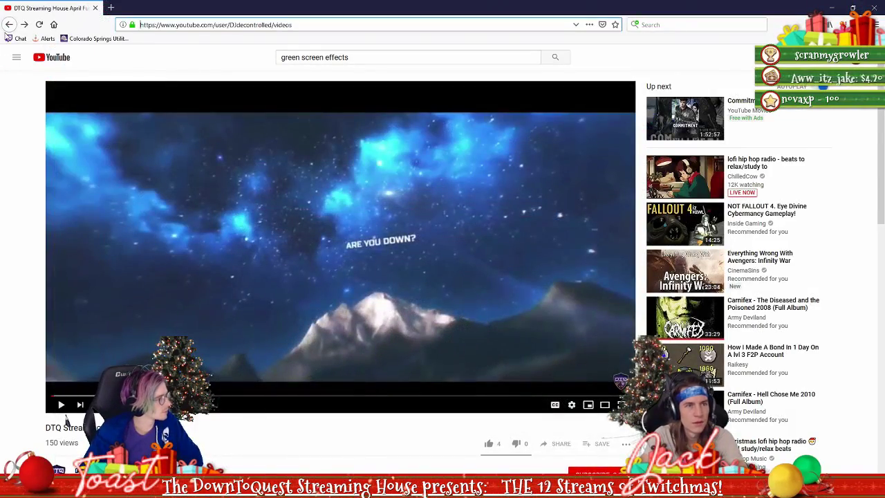
click(9, 24)
key(alt+Tab)
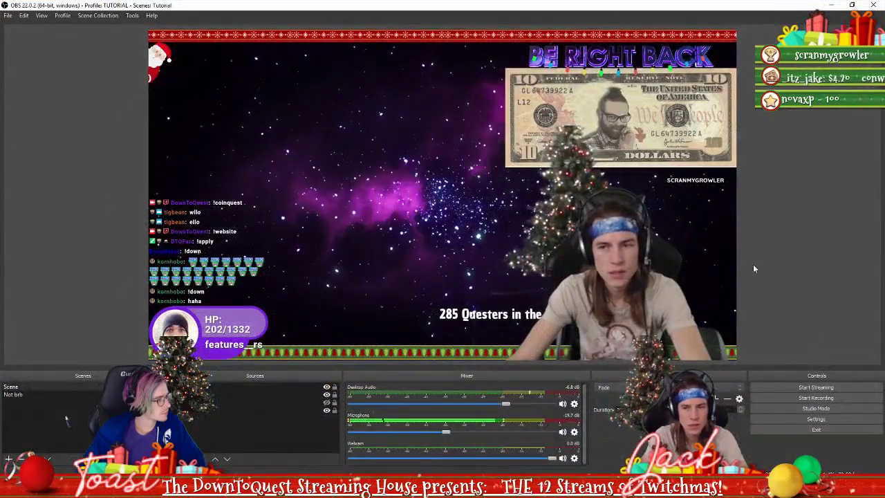
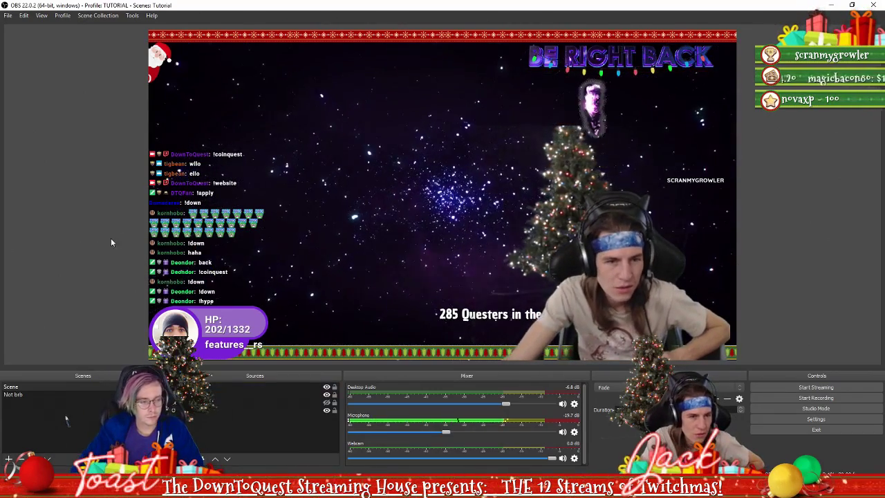
Switch from OBS to Firefox, which shows the YouTube channel's videos page
click(142, 489)
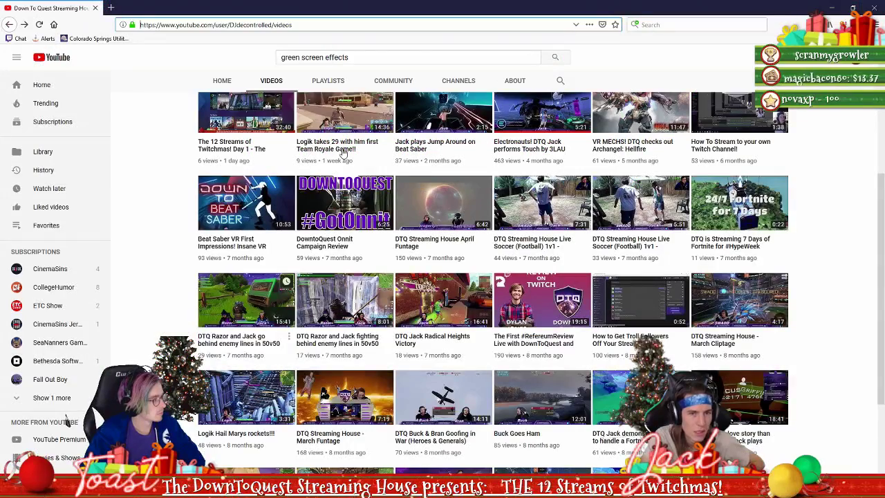
Go to twitch.tv and open a live streamer's channel page
click(304, 25)
text(tw)
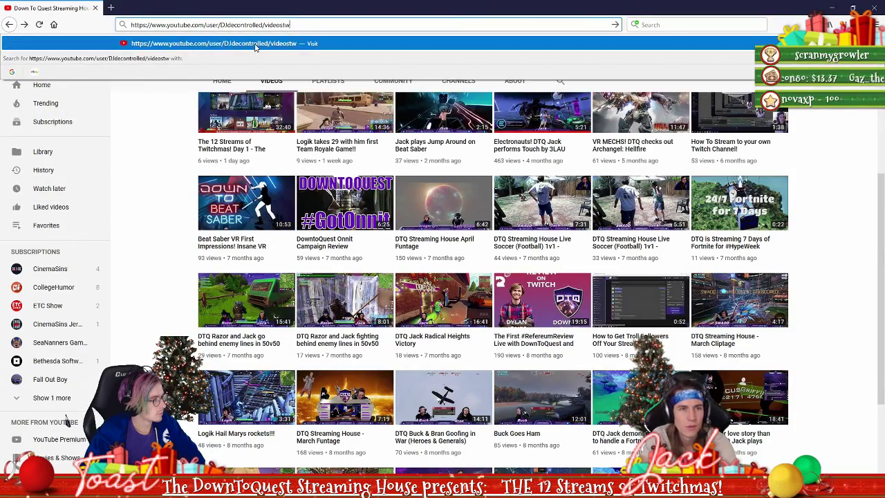
triple_click(288, 26)
text(twitch.tv)
key(Return)
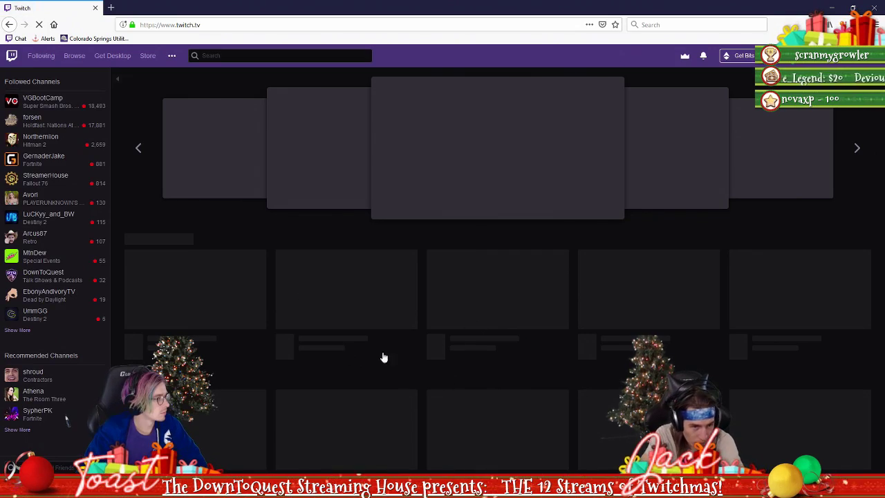
scroll(245, 242, down, 1)
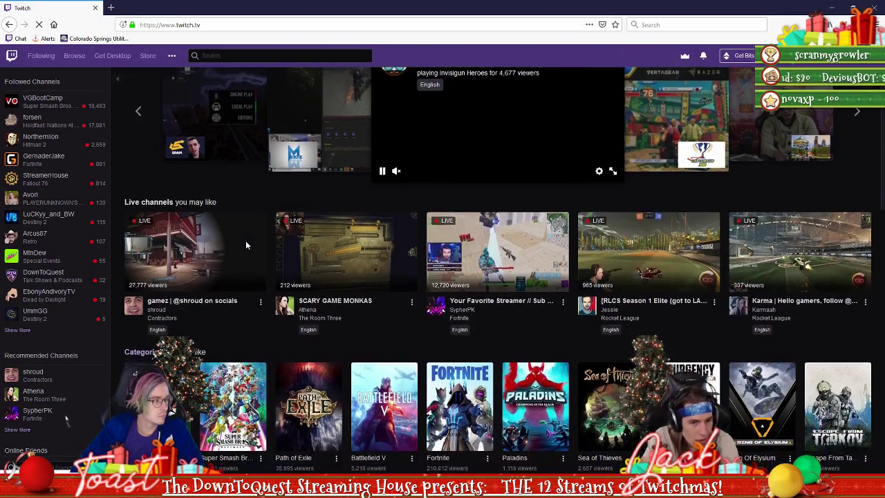
click(191, 299)
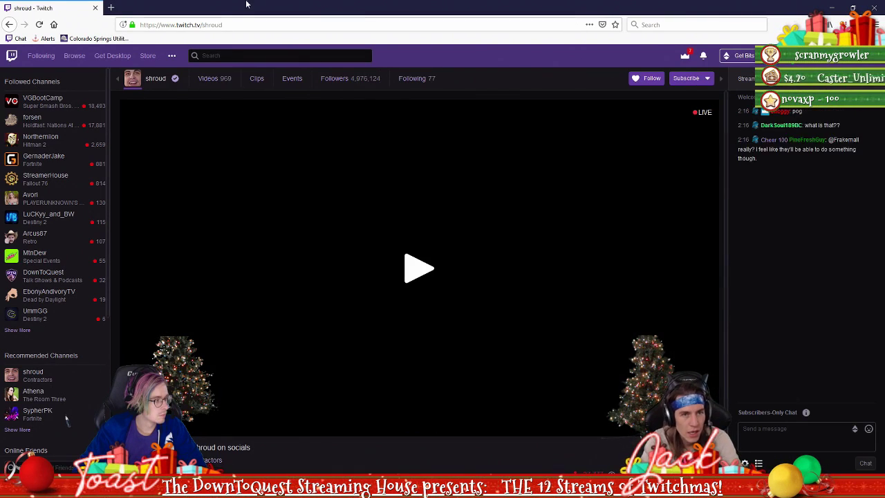
Copy the channel's web address and return to OBS Studio
click(228, 26)
key(ctrl+c)
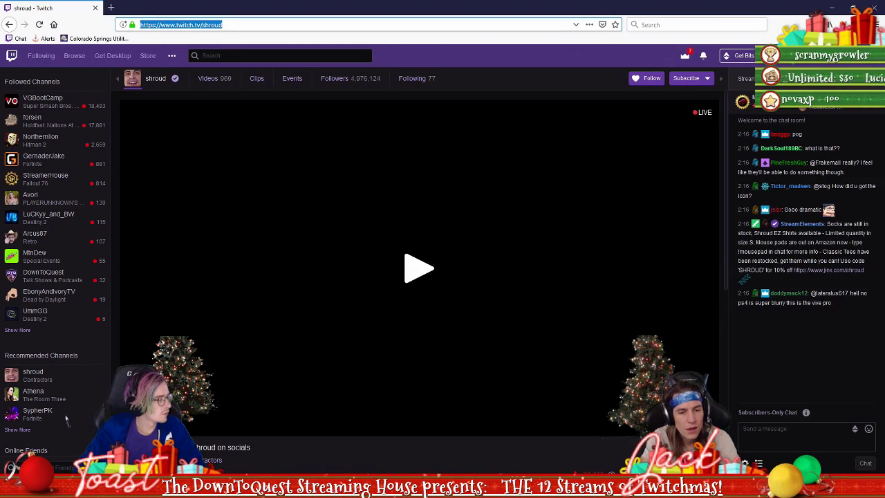
mouse_move(350, 490)
click(351, 446)
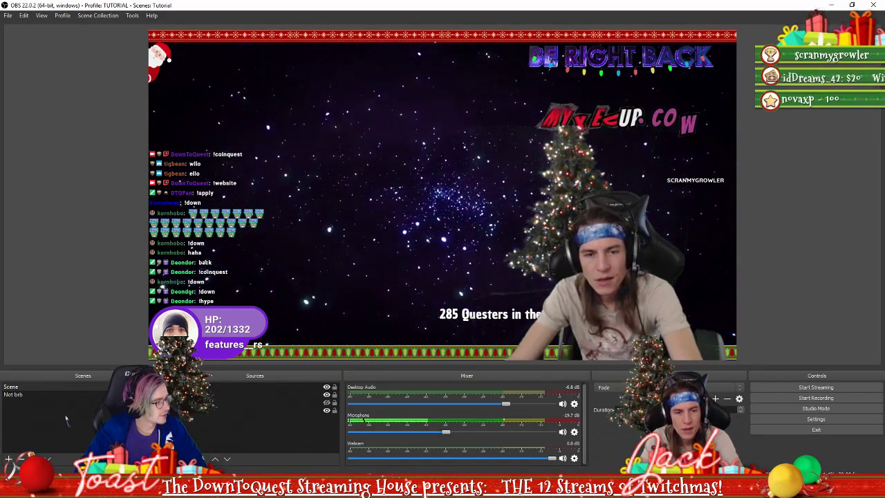
Add a Browser source using the copied Twitch channel URL, keeping 800×600 at 30 FPS
click(180, 458)
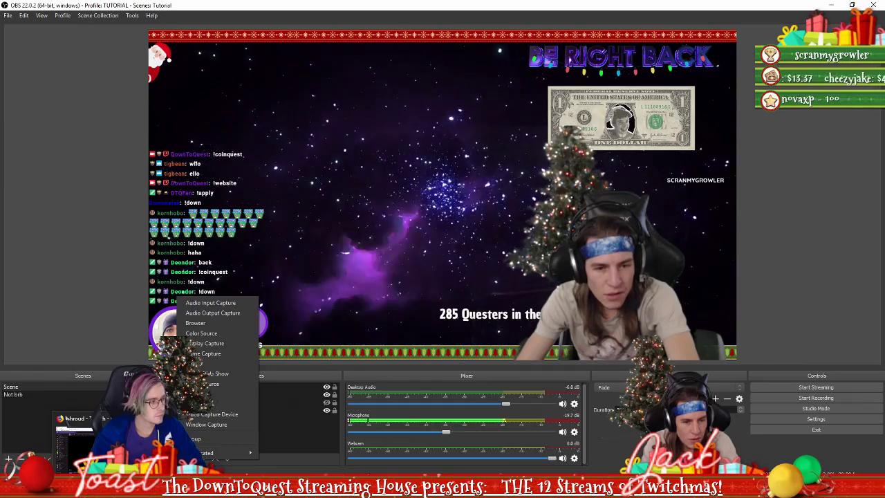
click(196, 323)
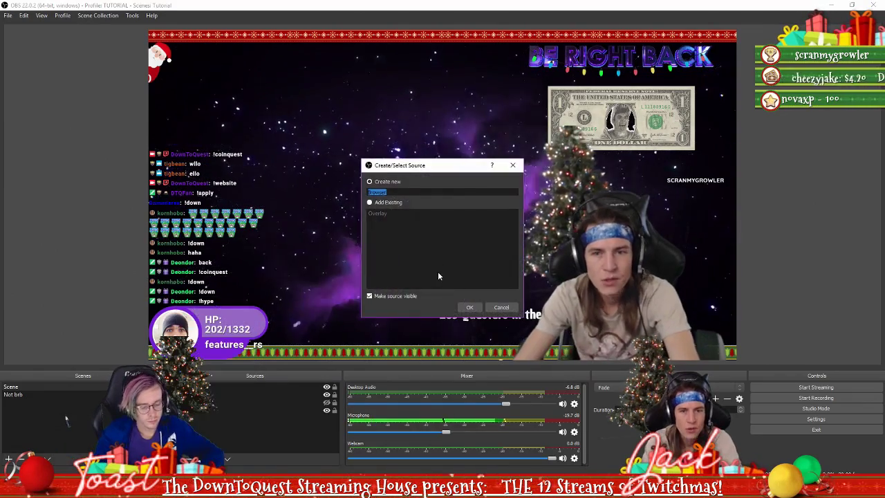
click(470, 308)
key(ctrl+v)
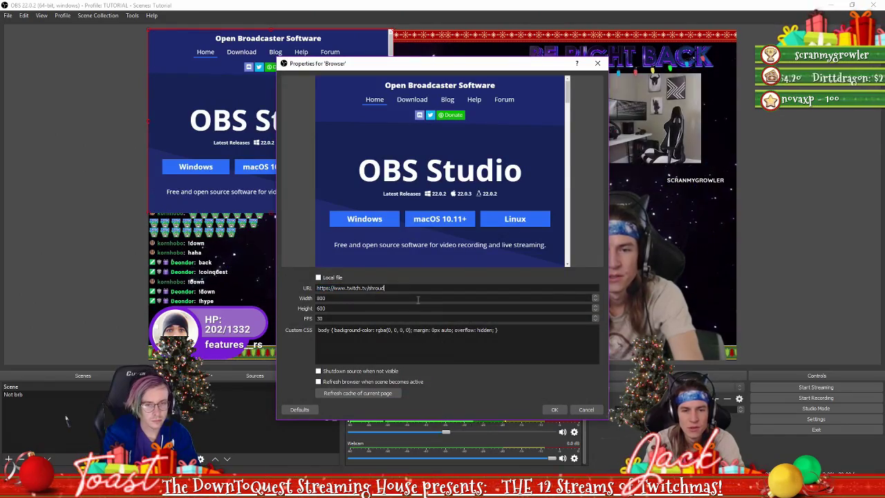
click(555, 409)
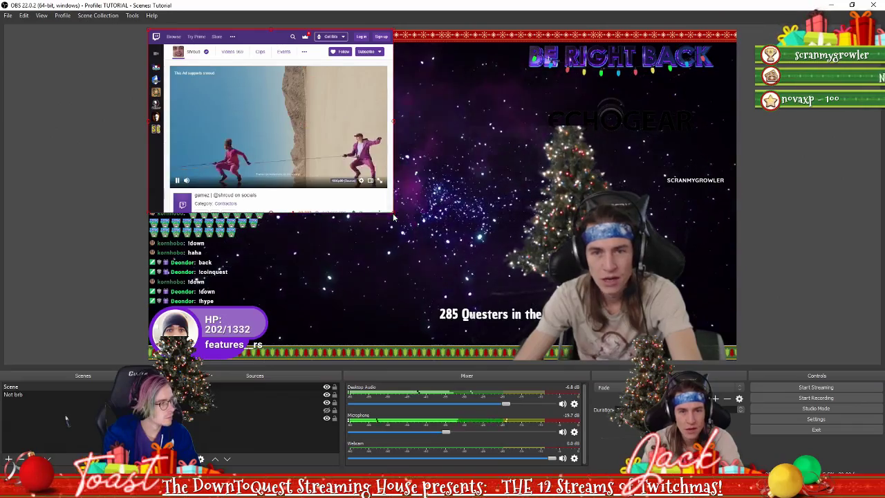
Enlarge the Twitch browser source in the preview, then delete it from Sources
drag(393, 217, 413, 227)
click(264, 388)
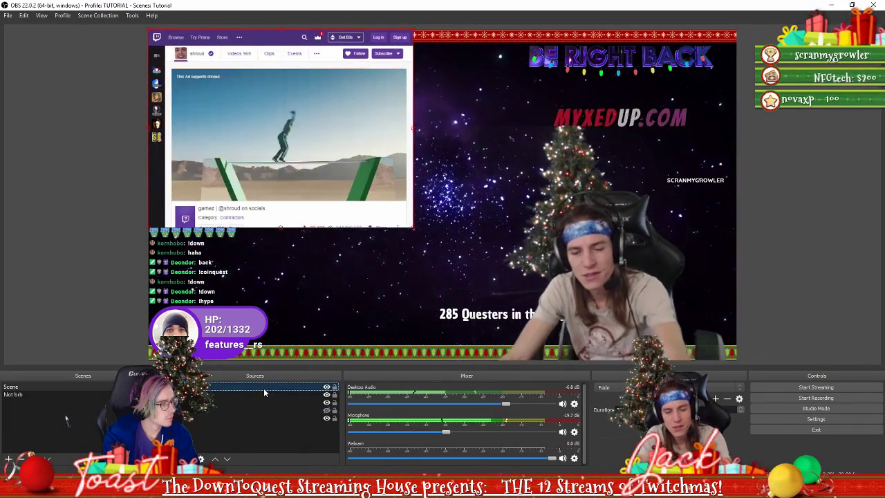
key(Delete)
click(468, 256)
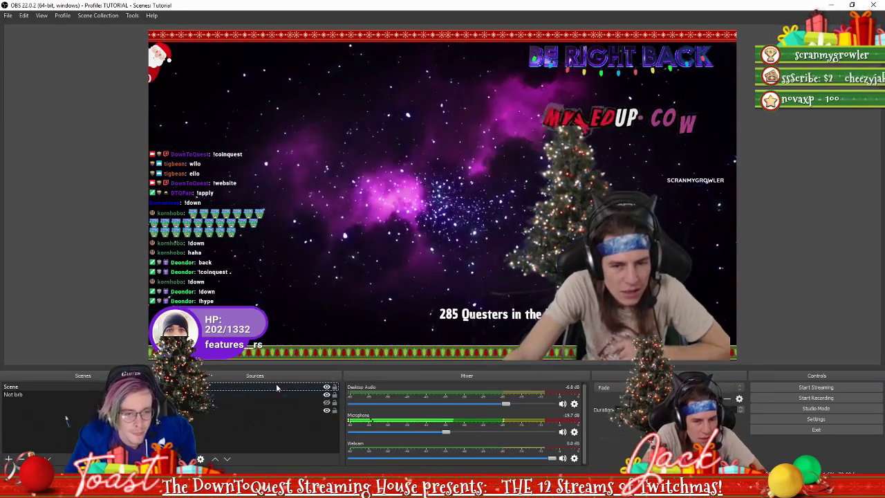
Dismiss the Add Source list and bring the StreamElements overlays window up maximised
click(181, 458)
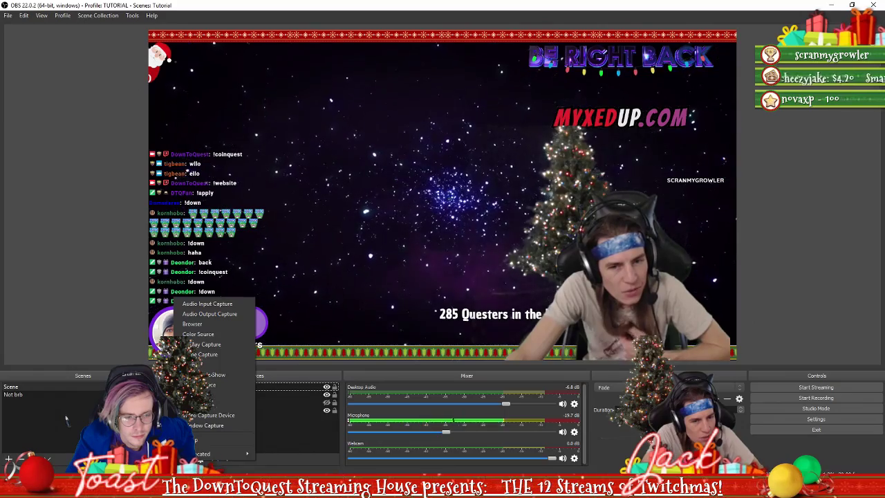
key(Escape)
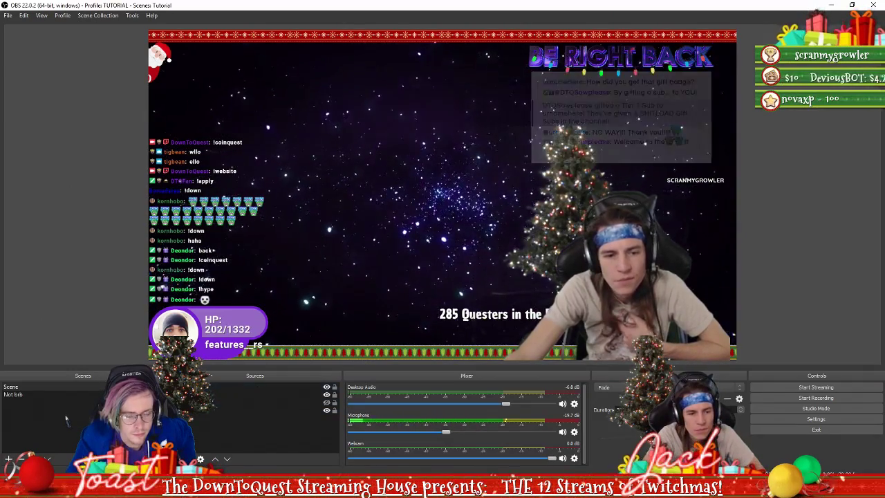
key(alt+Tab)
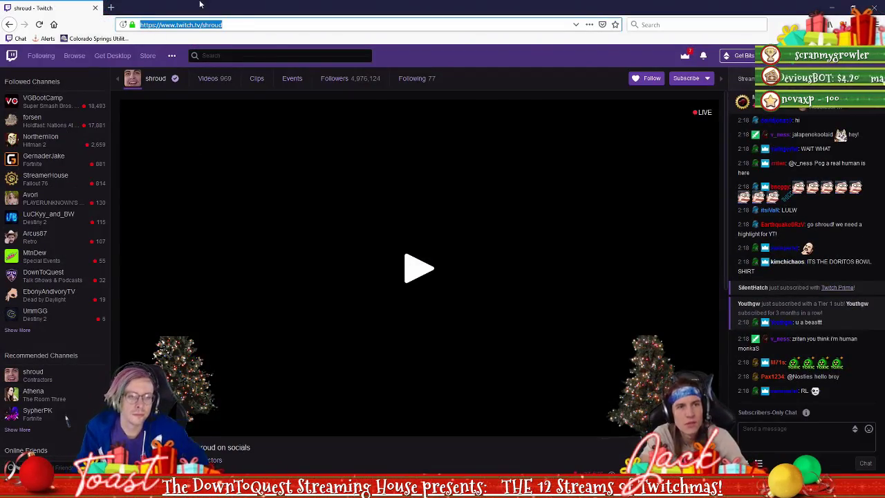
key(alt+Tab)
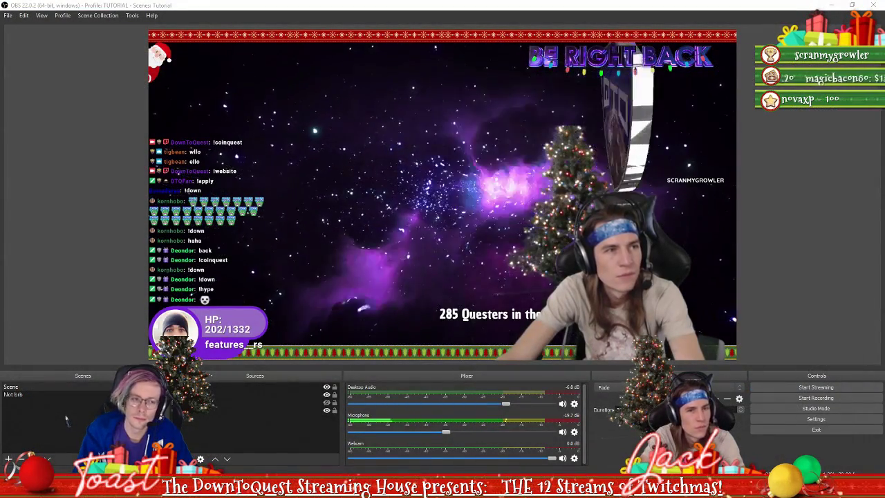
key(alt+Tab)
drag(259, 64, 242, 2)
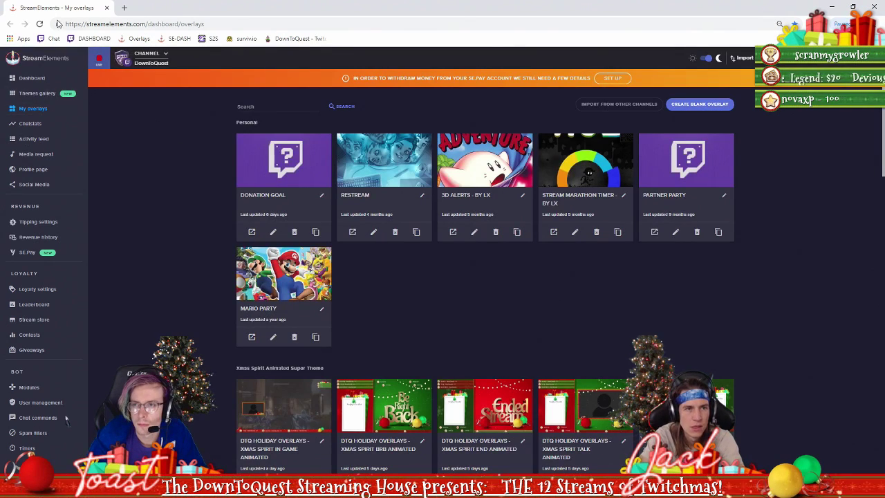
Copy the Donation Goal overlay's launch URL from StreamElements and return to OBS
scroll(204, 242, down, 3)
scroll(201, 266, up, 3)
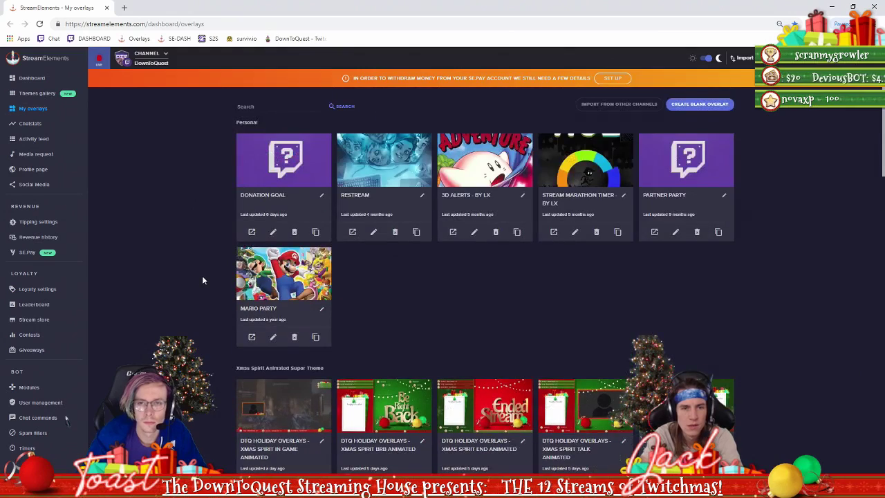
click(274, 232)
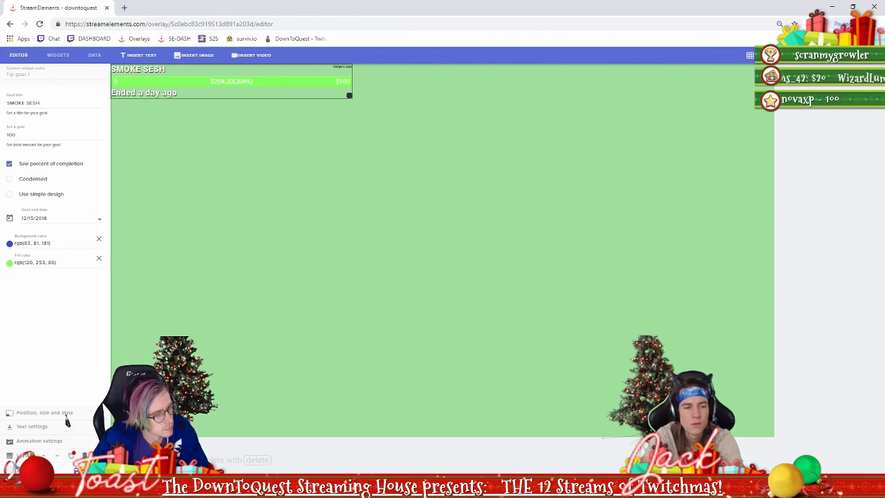
click(47, 472)
click(390, 250)
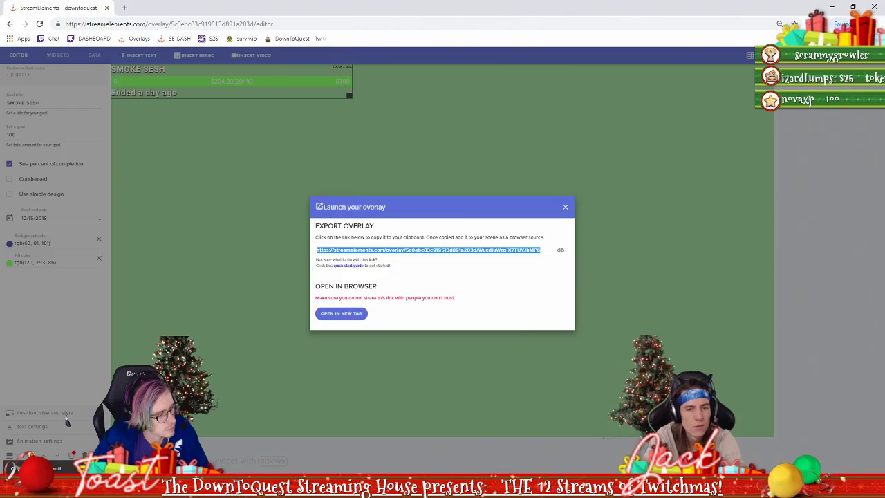
key(alt+Tab)
click(179, 459)
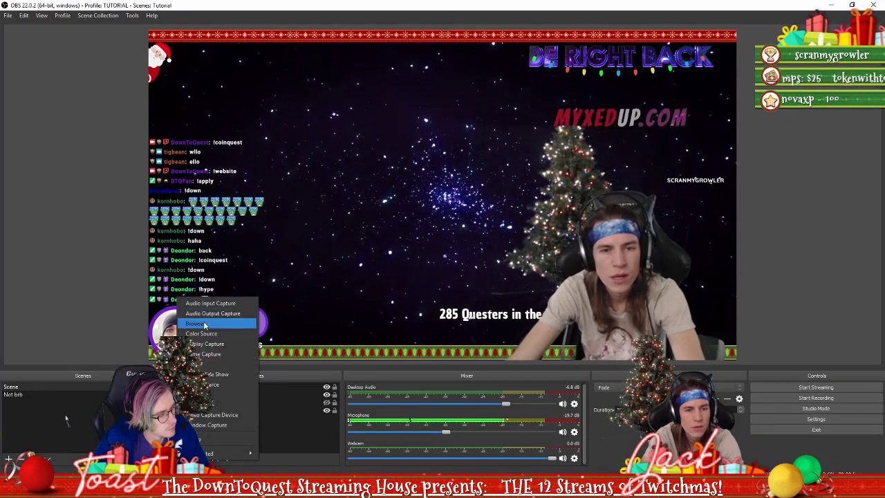
Add Browser source 'Dono goal' with the pasted overlay URL at 1920×1080
click(204, 324)
text(Dono goal)
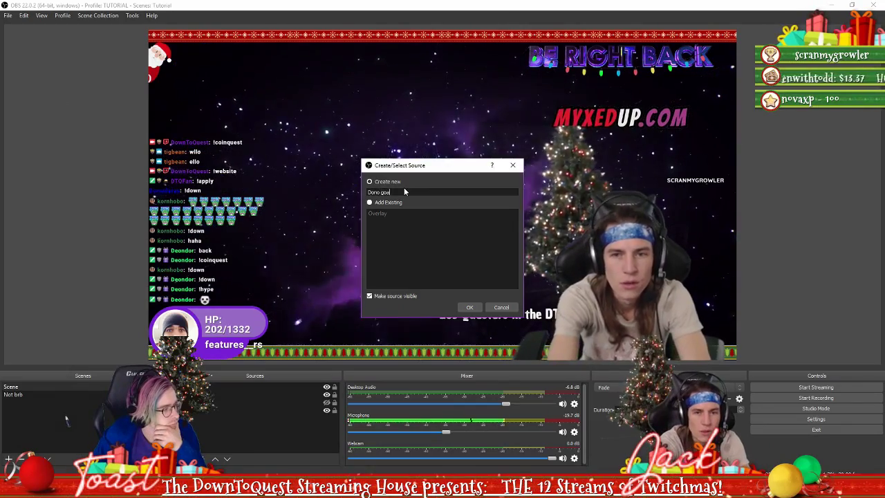
key(Return)
triple_click(476, 288)
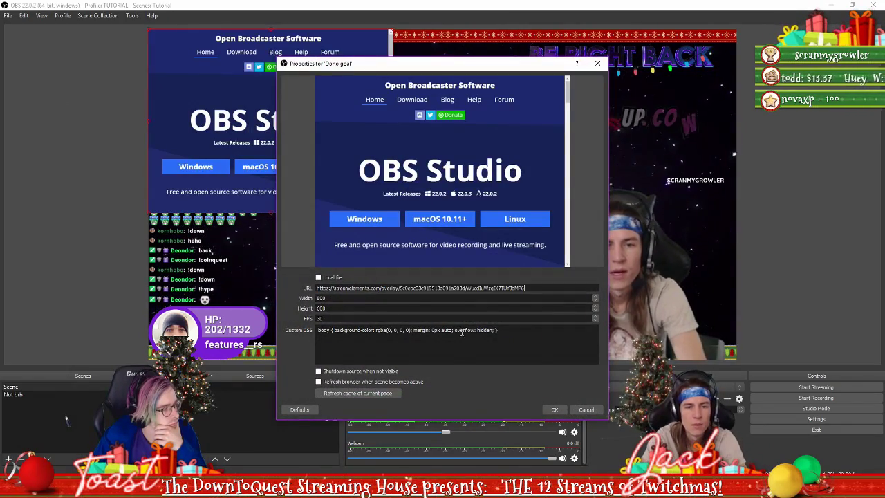
double_click(370, 298)
text(19)
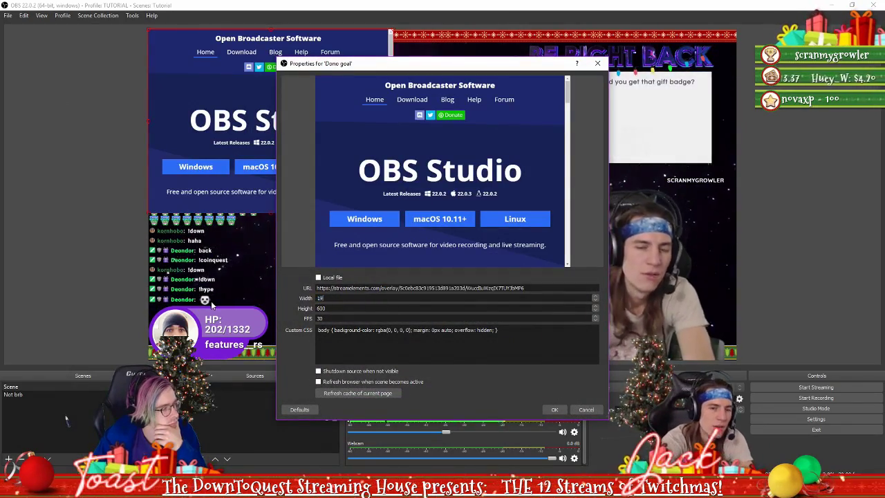
text(1)
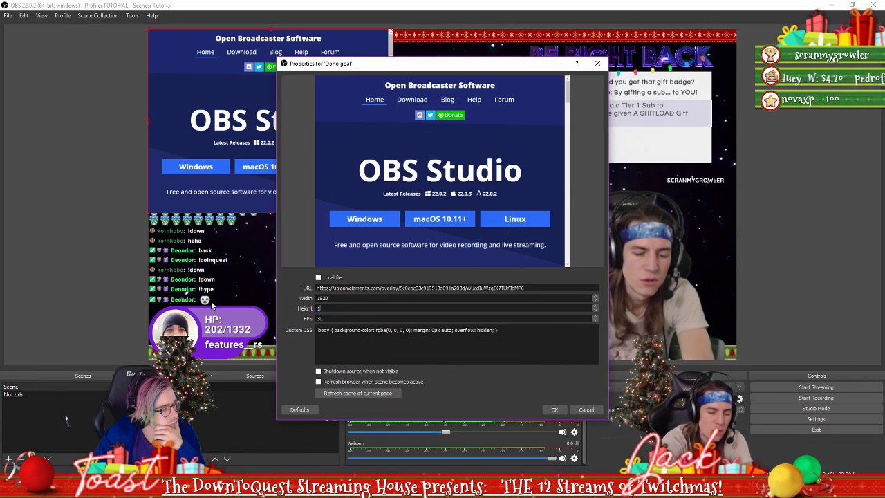
text(080)
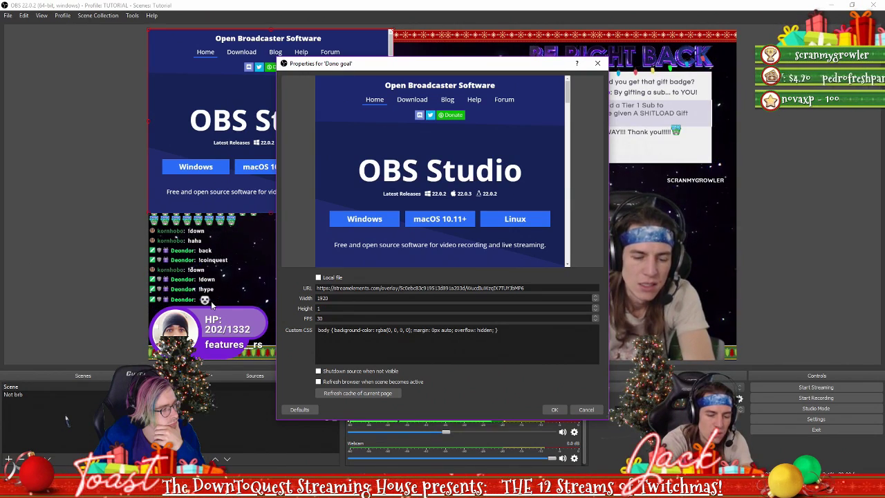
click(554, 409)
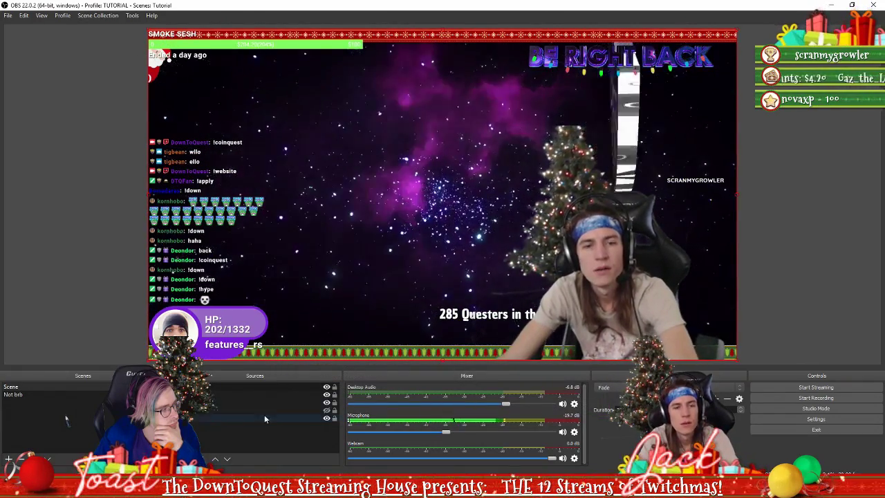
Toggle the Dono goal source's visibility off and on twice, leaving it visible
click(327, 387)
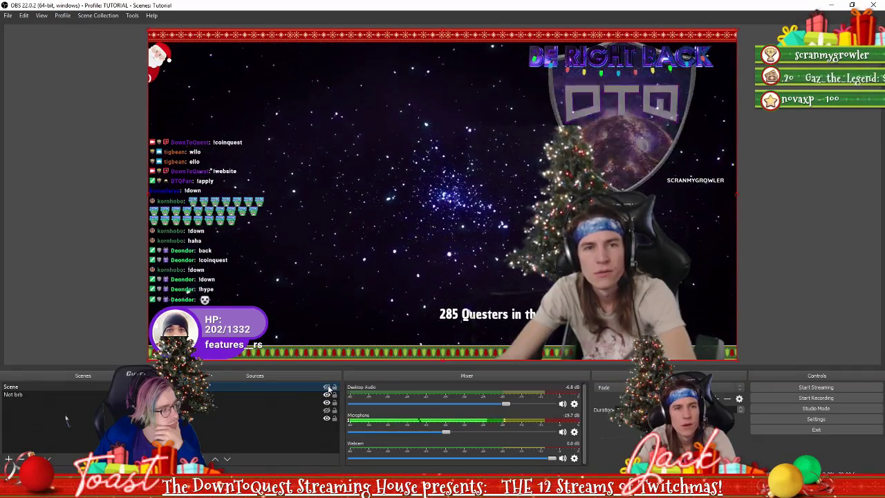
click(327, 388)
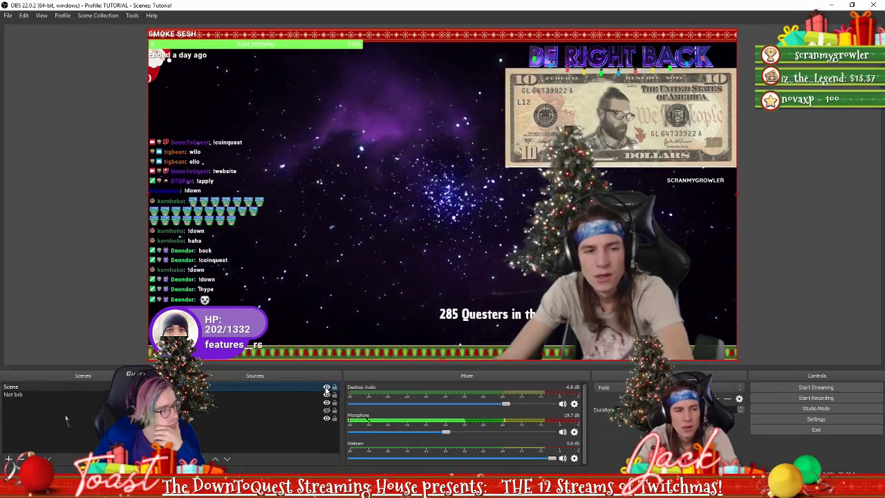
click(327, 388)
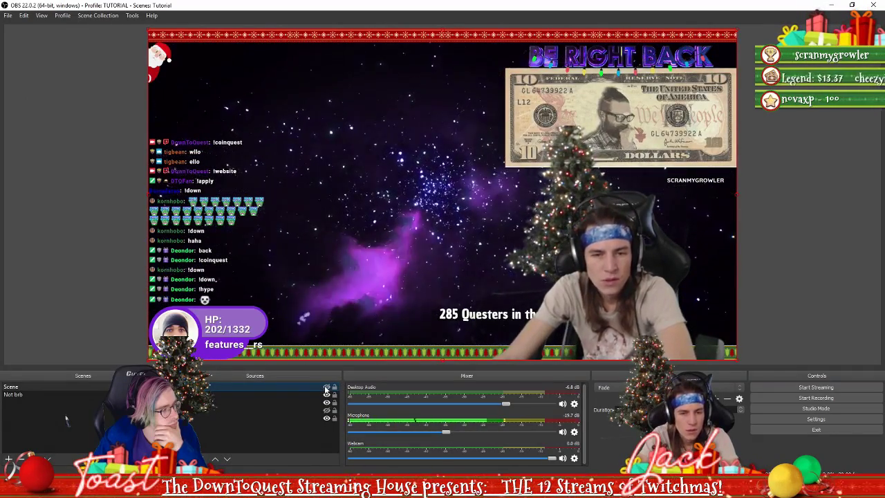
click(327, 388)
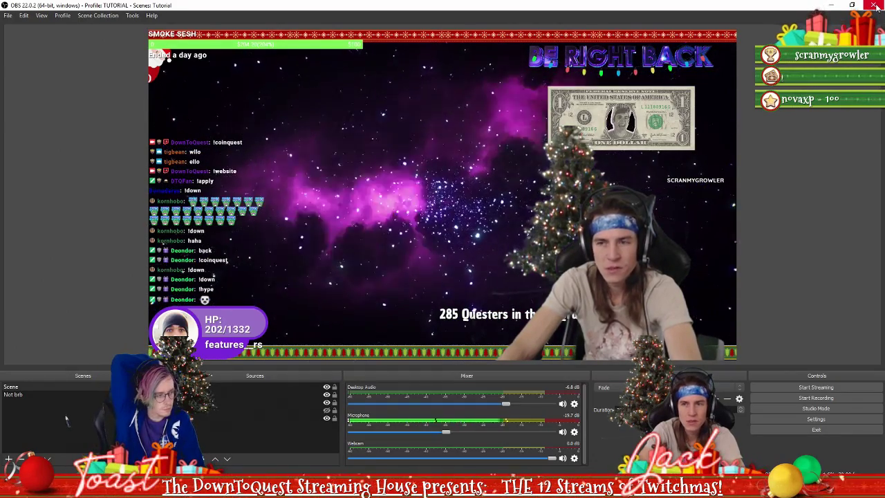
Close the launch dialog and the StreamElements editor tab without saving, then show the Twitch dashboard
click(877, 5)
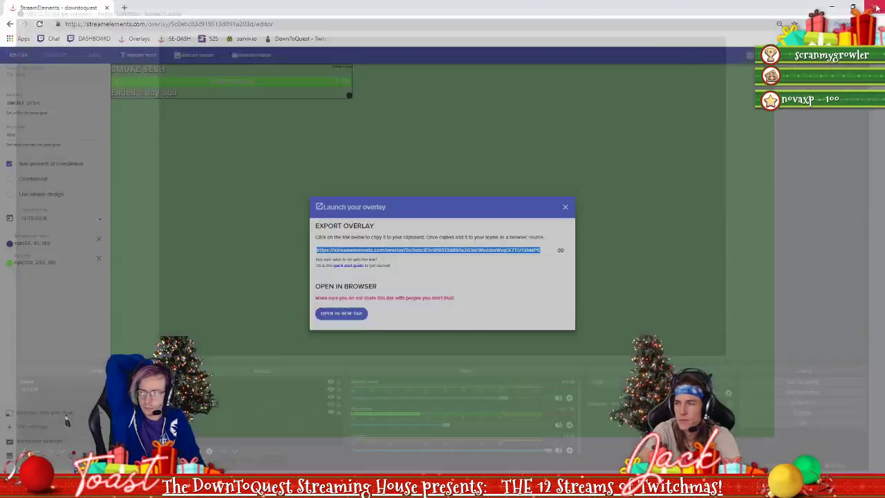
click(566, 208)
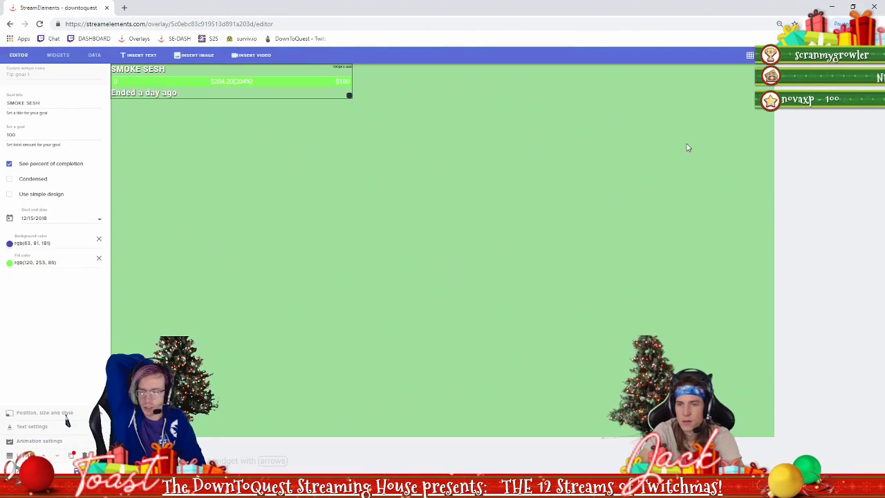
click(106, 8)
click(495, 80)
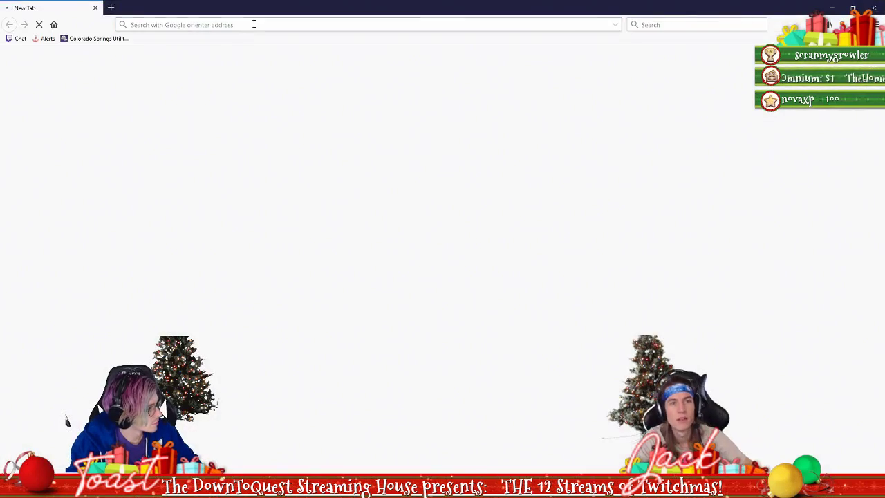
click(252, 24)
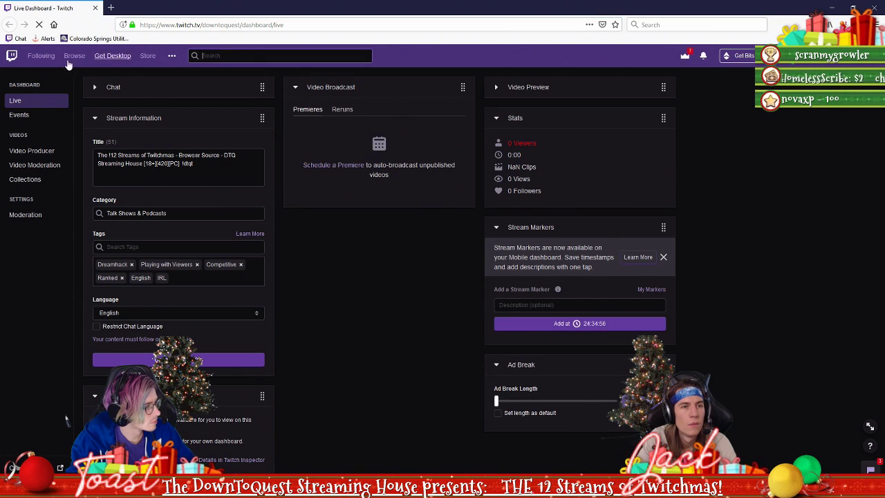
Search Twitch for downtoquest and open the channel's adefregoo clip
click(240, 55)
text(do)
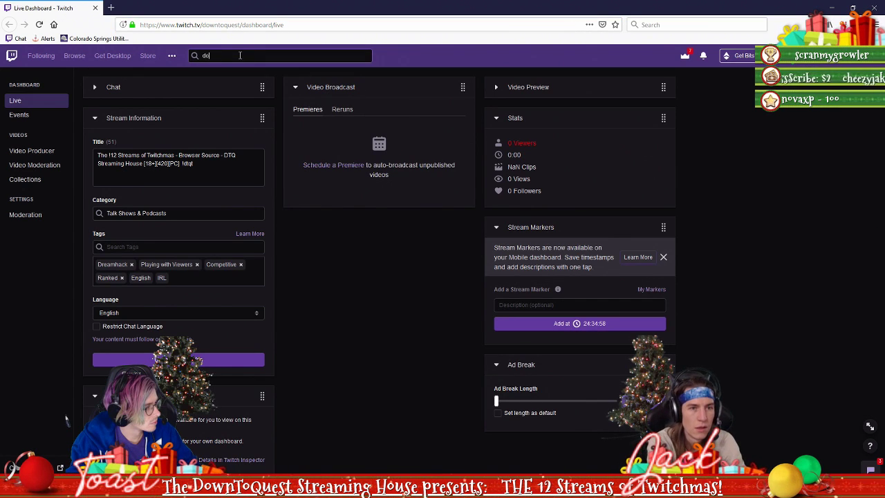
text(wntoquest)
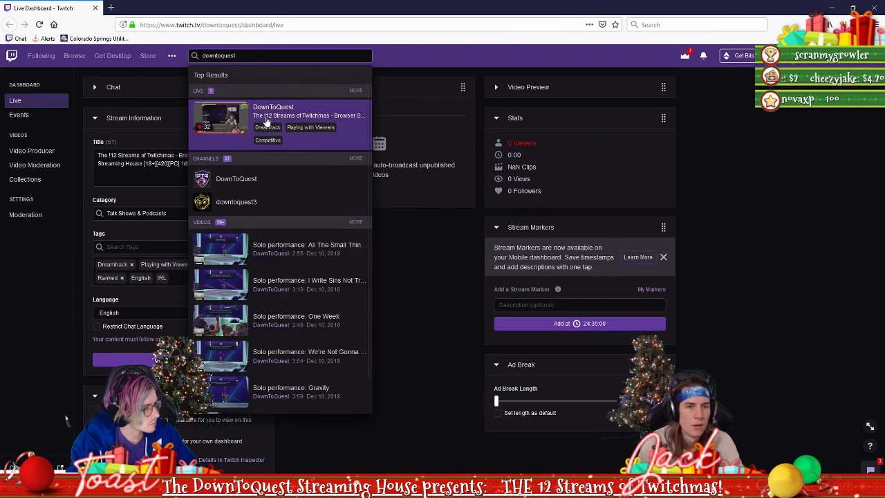
click(209, 116)
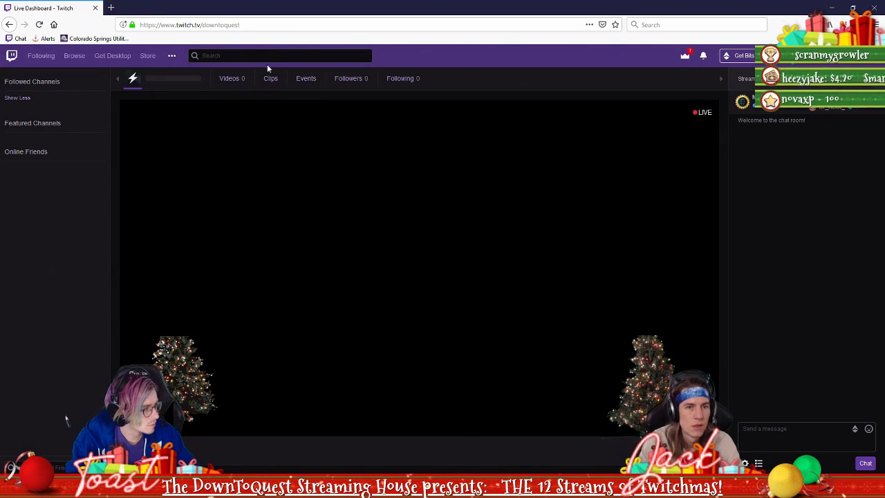
click(275, 79)
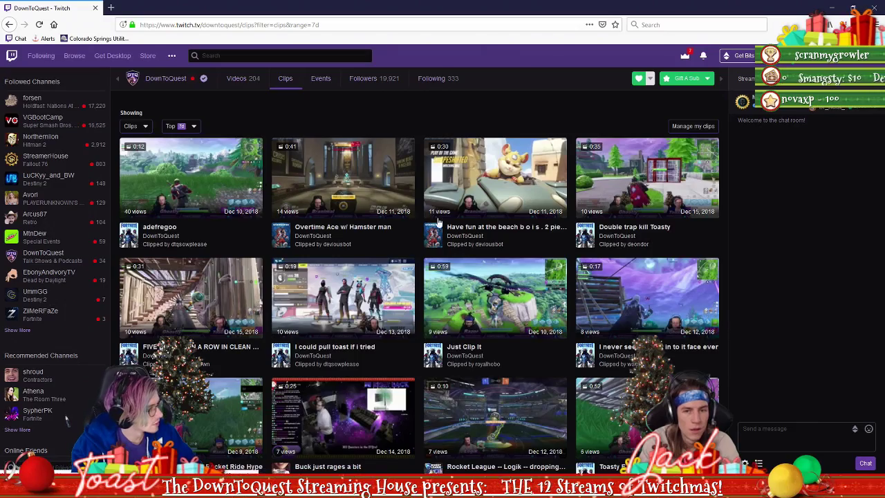
scroll(418, 257, down, 2)
click(209, 137)
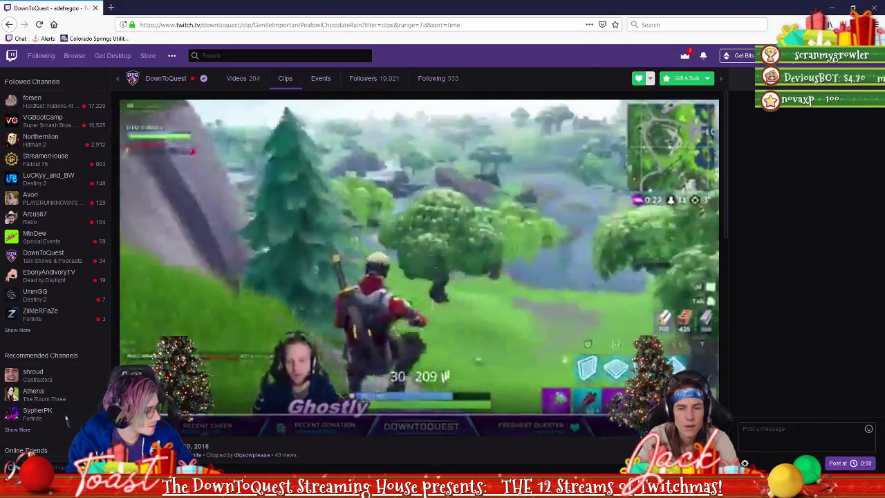
click(706, 427)
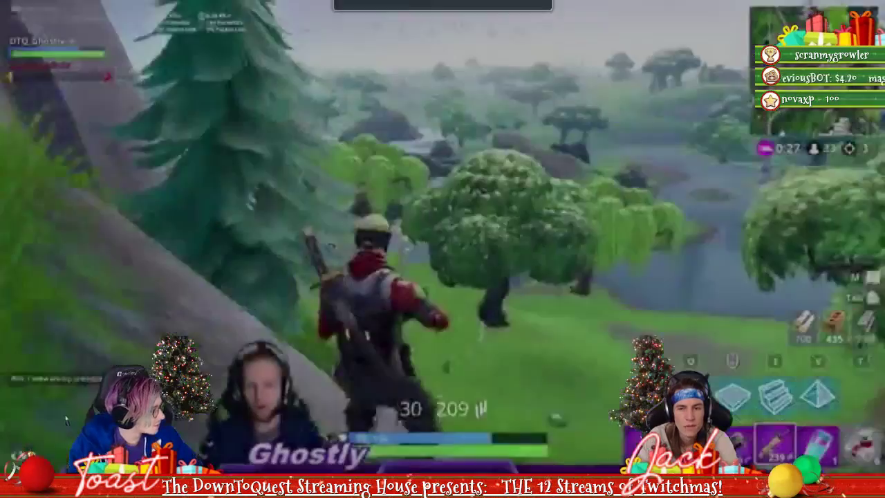
key(Escape)
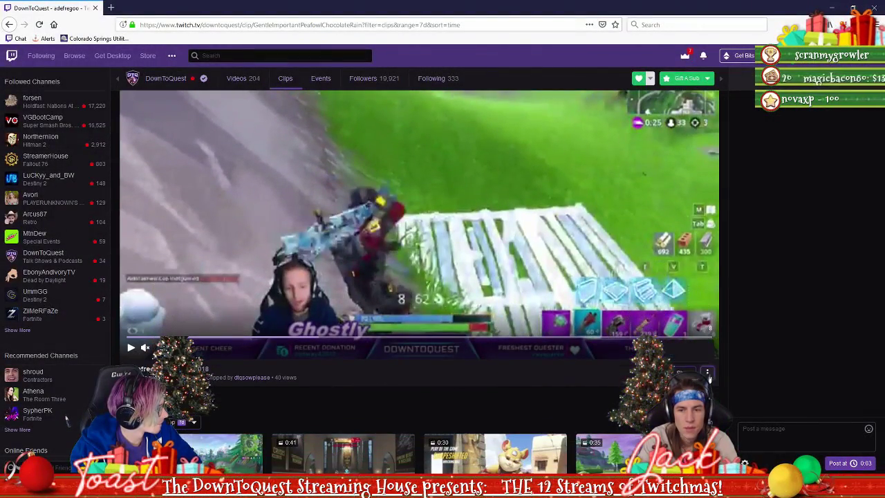
Copy the clip's share link, test it in a new tab, then close that tab
click(681, 372)
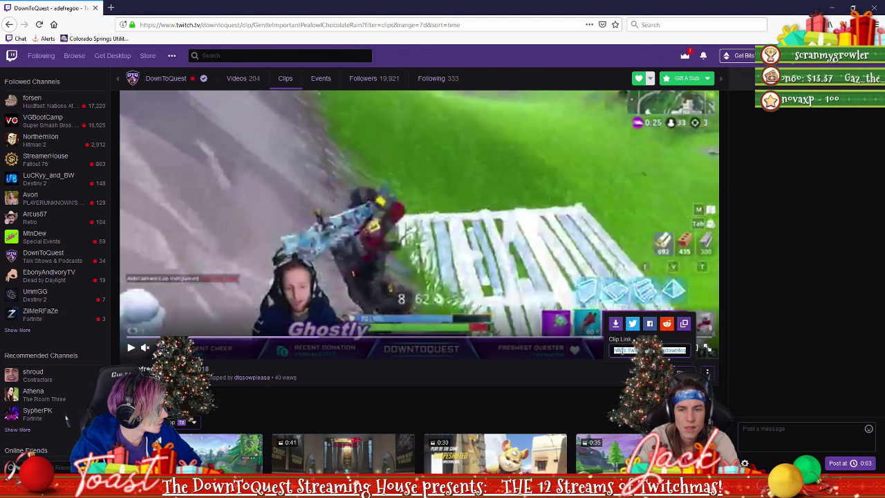
click(614, 323)
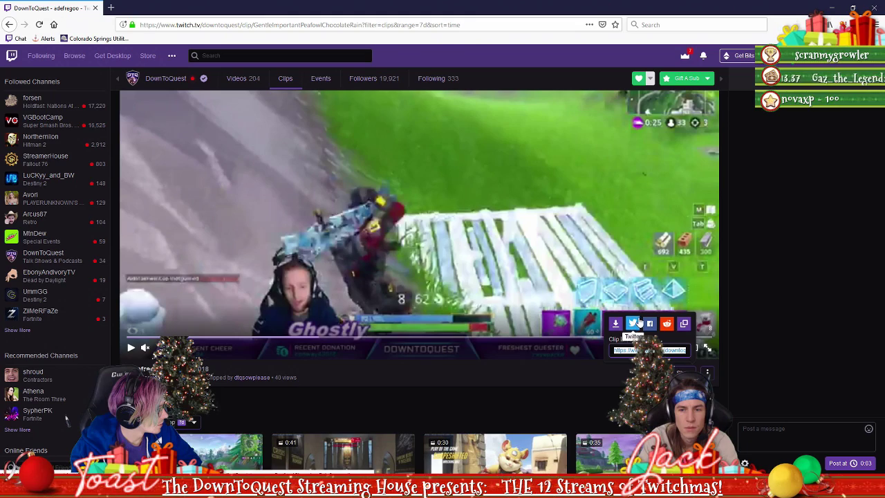
click(112, 6)
text(https://www.twitch.tv/downtoquest/clip/GentleImportantPeafowlChocolateRain)
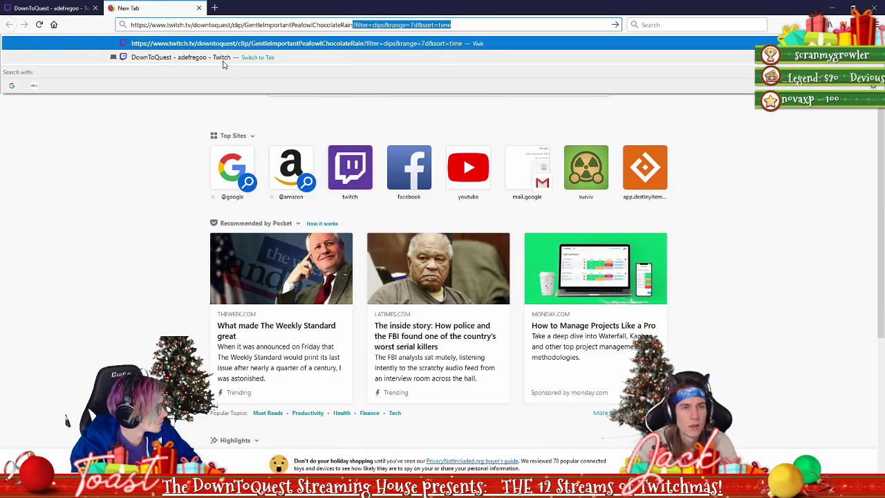
key(Return)
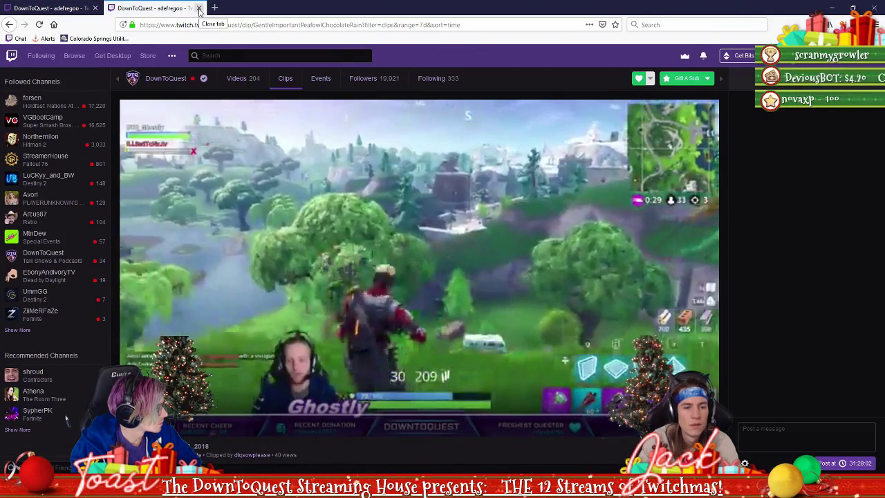
click(48, 6)
click(199, 8)
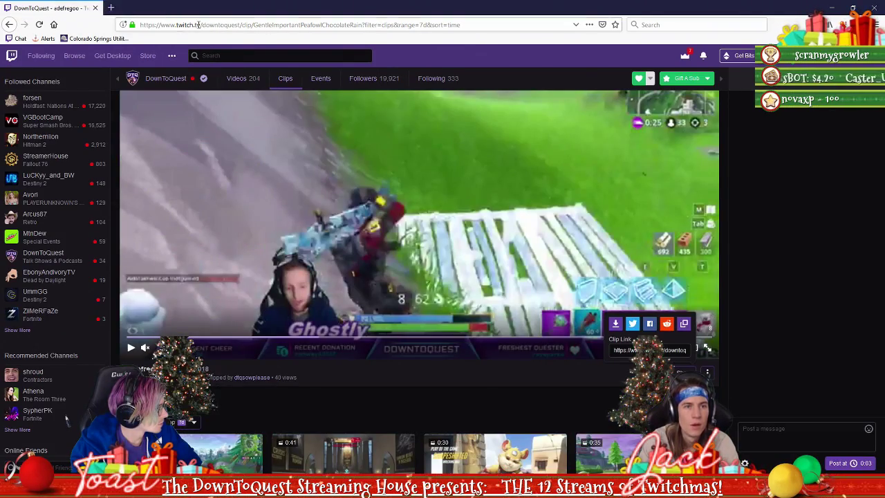
Select the clip page address and switch to OBS Studio via the Start menu
click(209, 25)
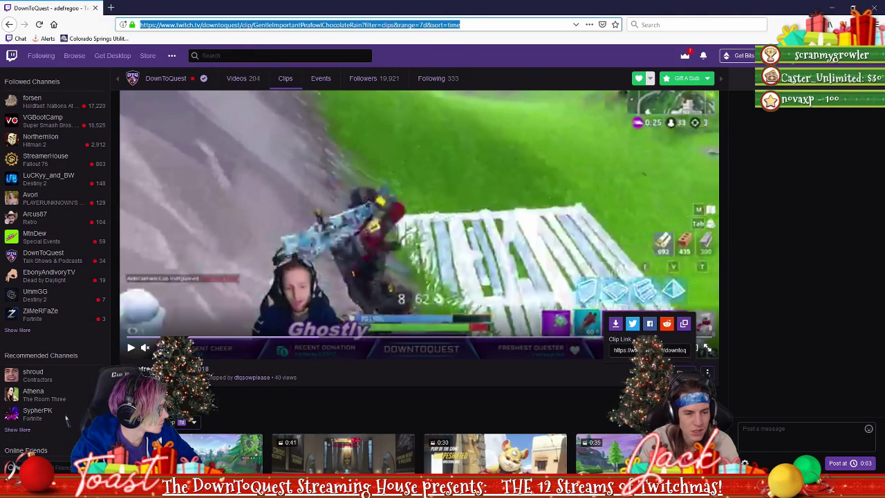
key(super)
click(95, 236)
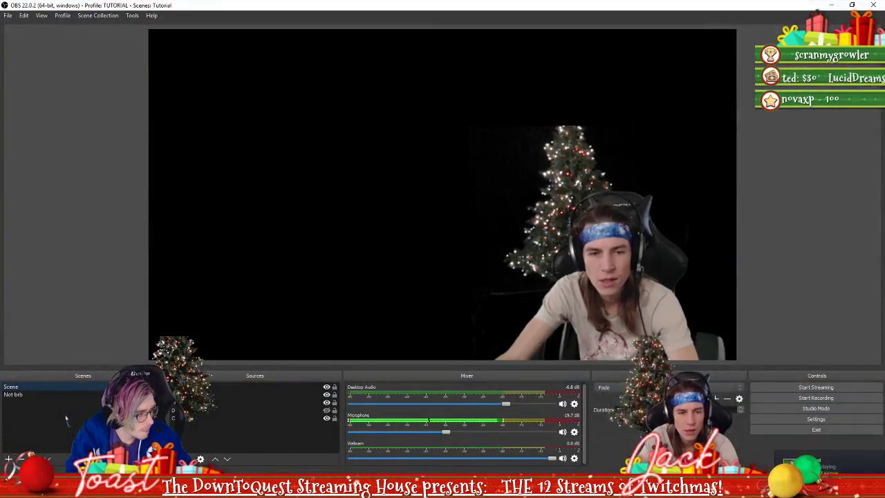
Replace the Dono goal browser source's URL with the pasted Twitch clip address and apply it
double_click(211, 391)
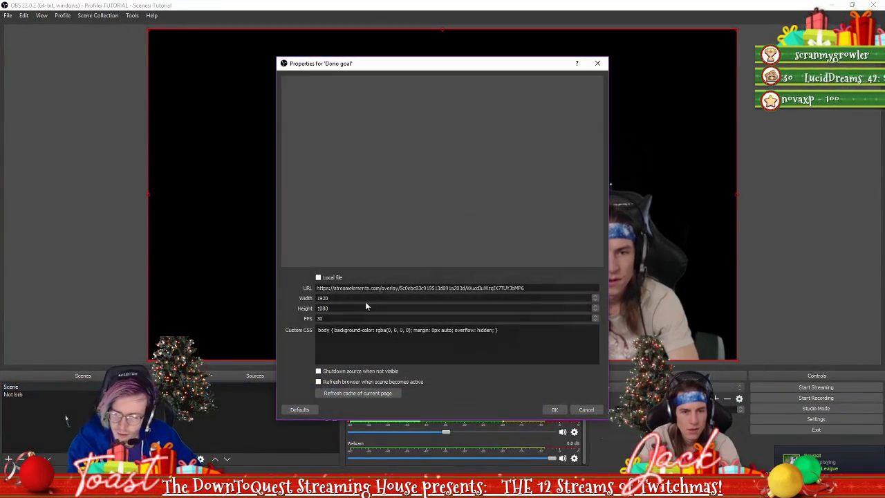
triple_click(435, 287)
key(ctrl+v)
click(554, 409)
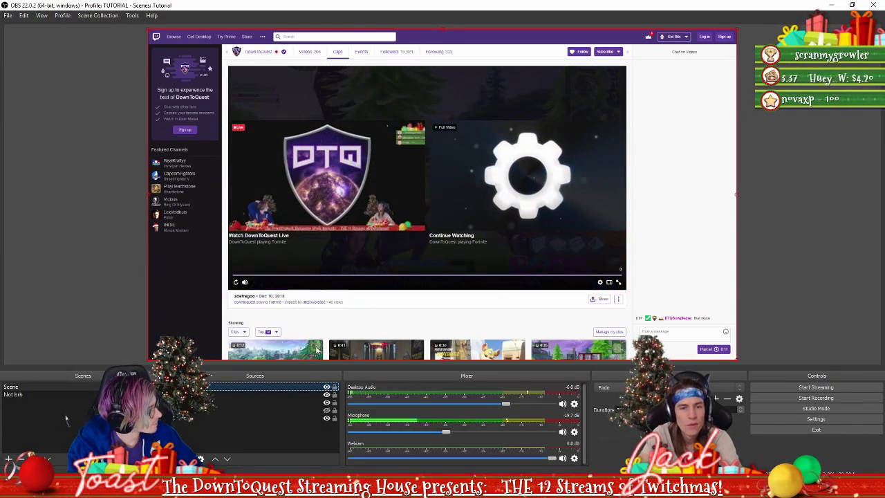
Nudge the Twitch clip source right and set its left crop to 260 in Edit Transform
drag(319, 322, 339, 324)
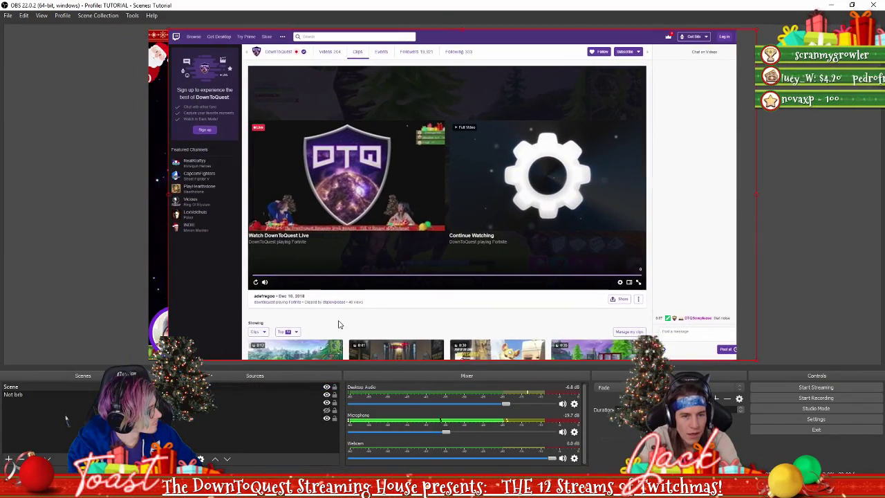
right_click(261, 389)
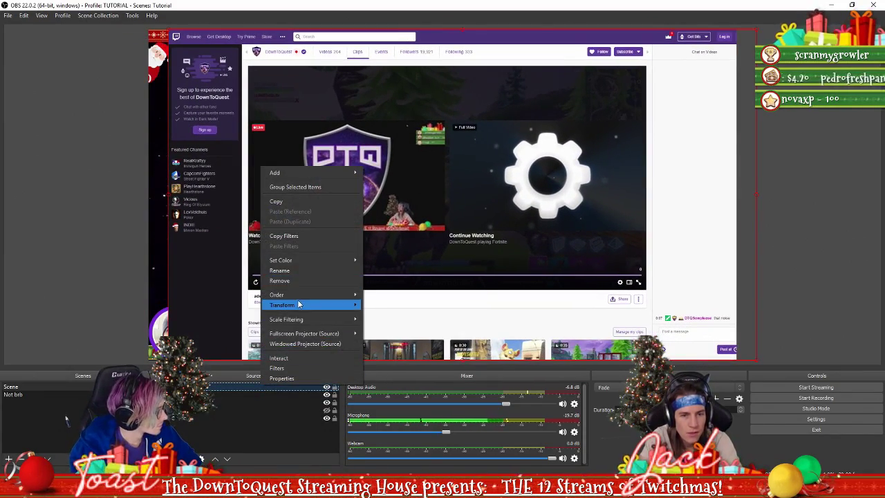
mouse_move(352, 309)
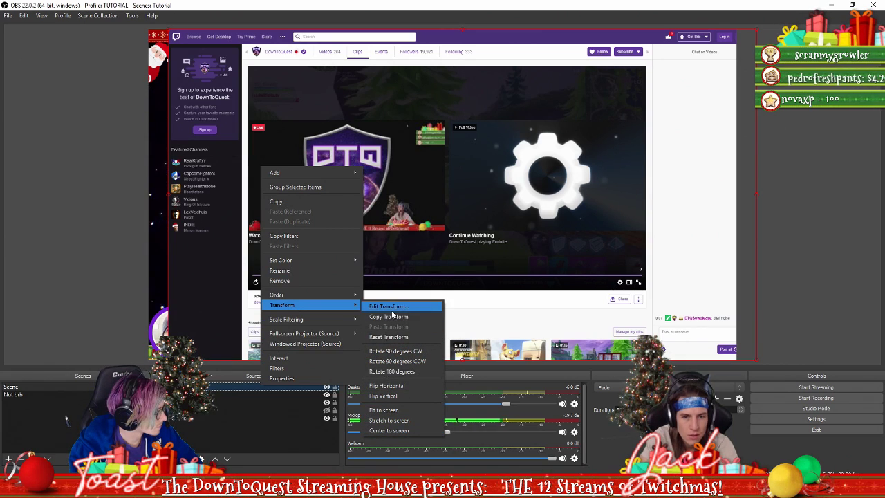
click(391, 309)
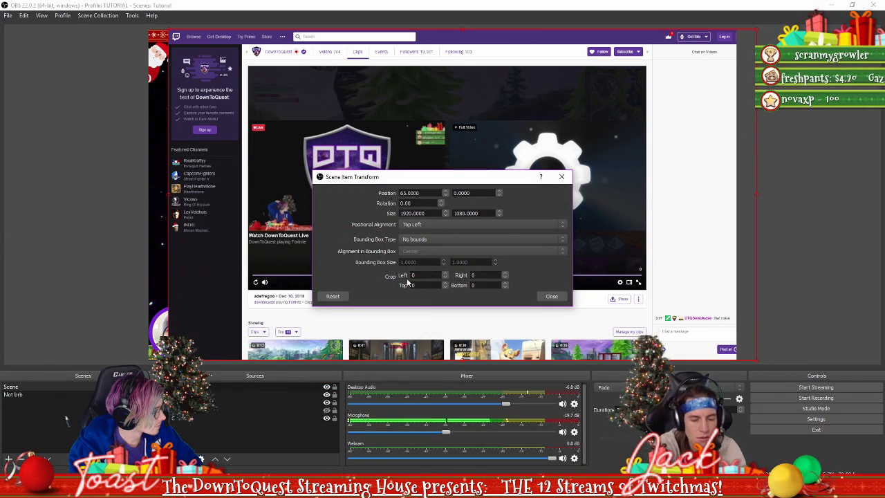
text(300)
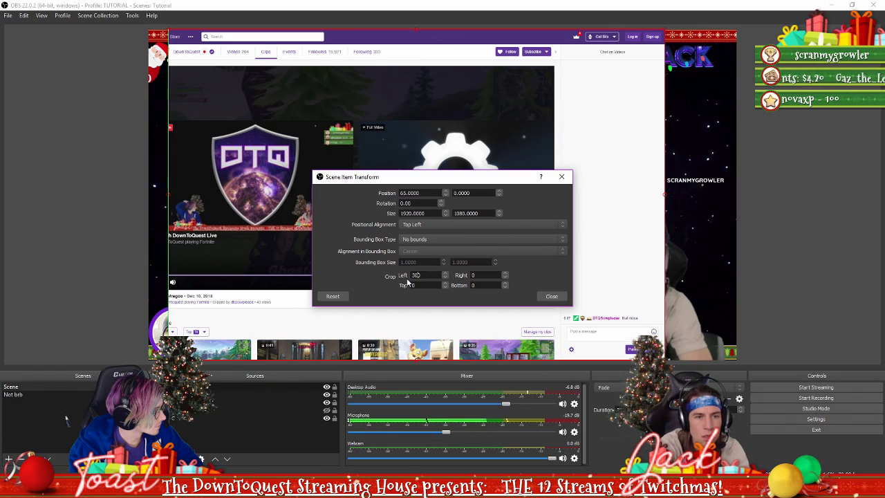
key(BackSpace)
key(BackSpace)
key(BackSpace)
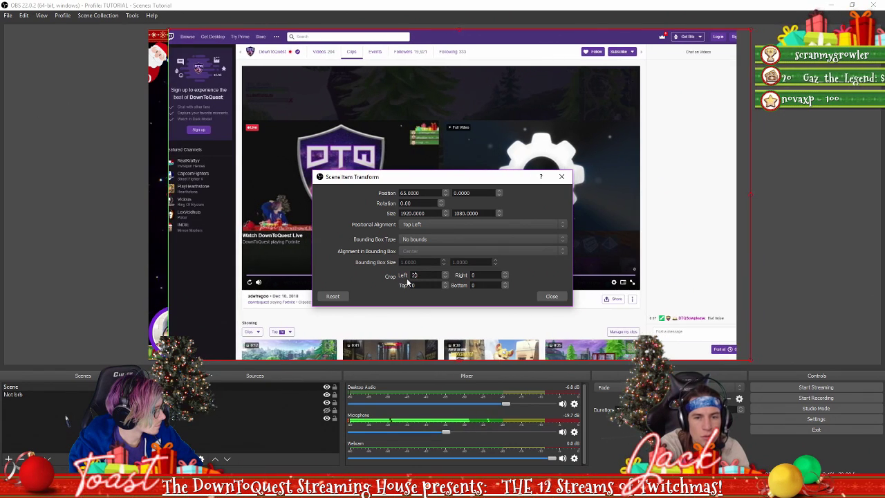
text(250)
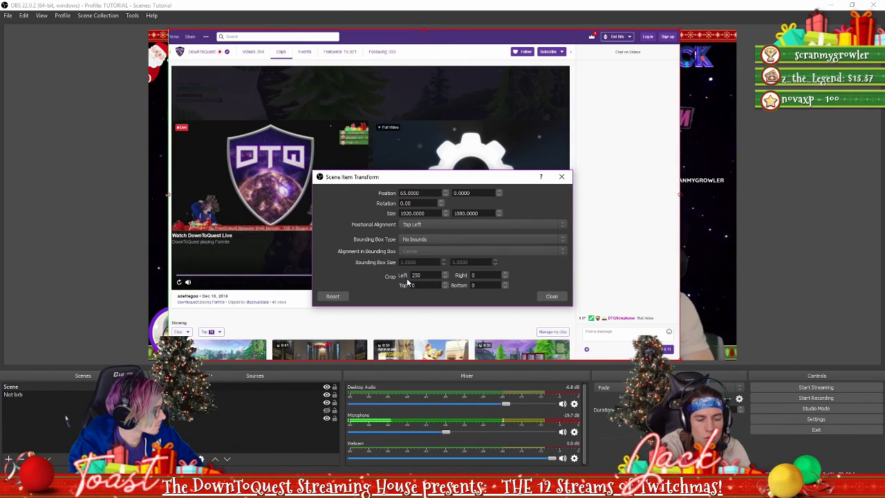
key(BackSpace)
text(5)
key(BackSpace)
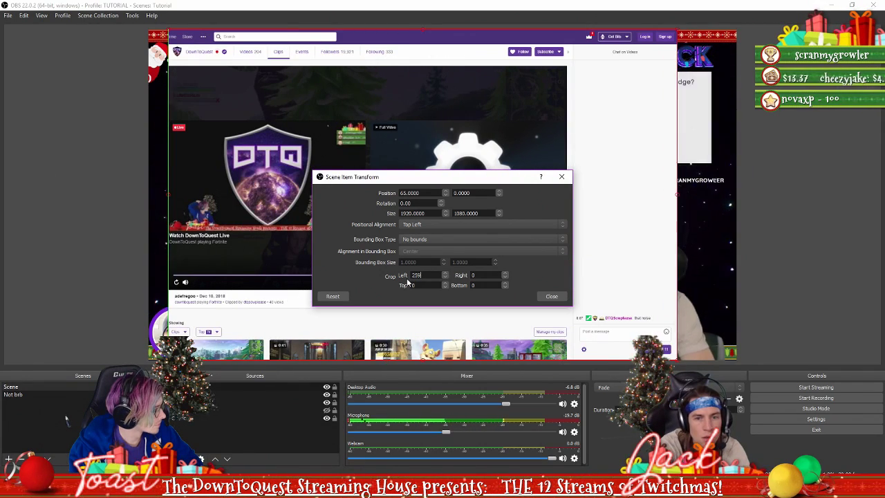
key(BackSpace)
text(60)
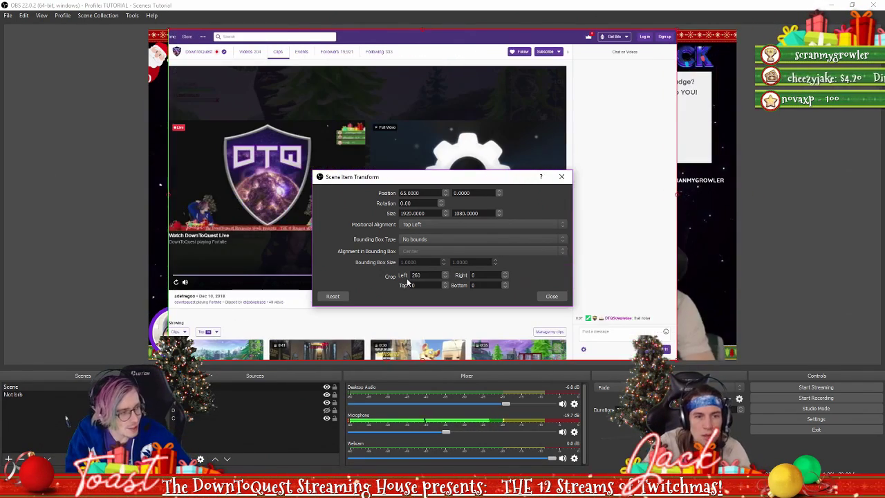
Set the source's top crop to 150
key(Tab)
text(30)
key(BackSpace)
key(BackSpace)
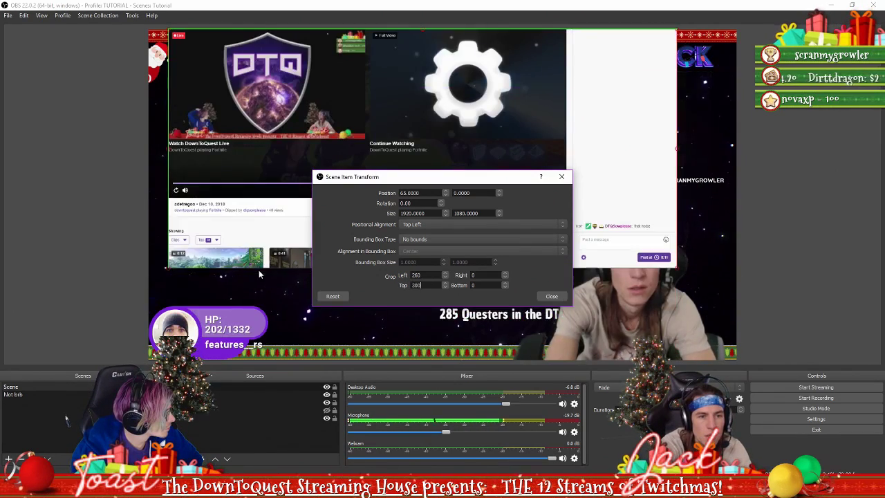
text(30)
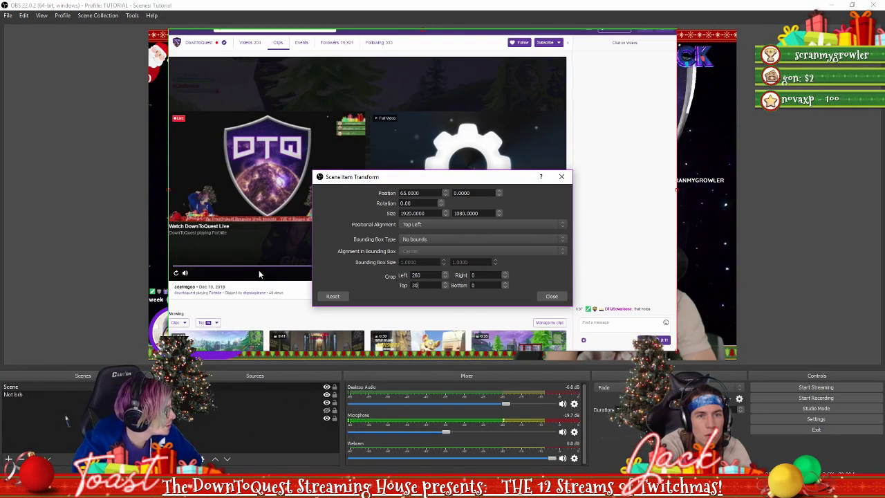
key(BackSpace)
key(BackSpace)
text(100)
key(BackSpace)
key(BackSpace)
text(50)
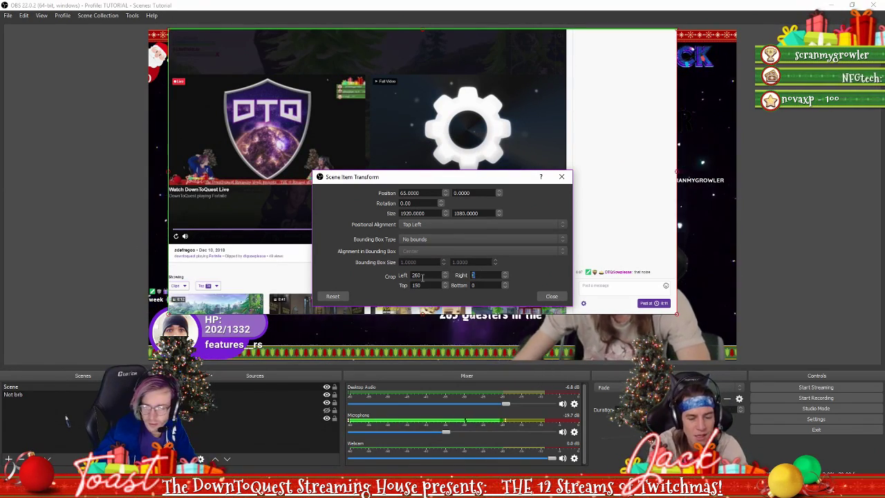
text(25)
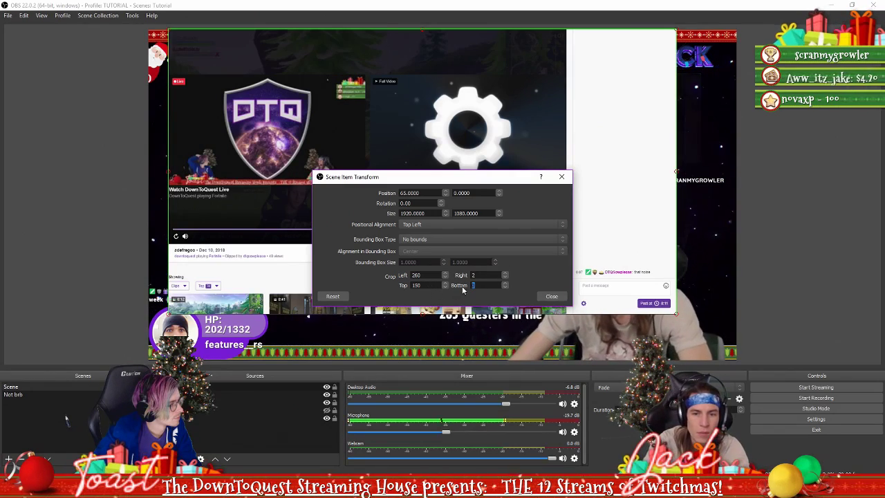
Set bottom crop to 300 and right crop to 0, then close the transform dialog
drag(464, 181, 772, 301)
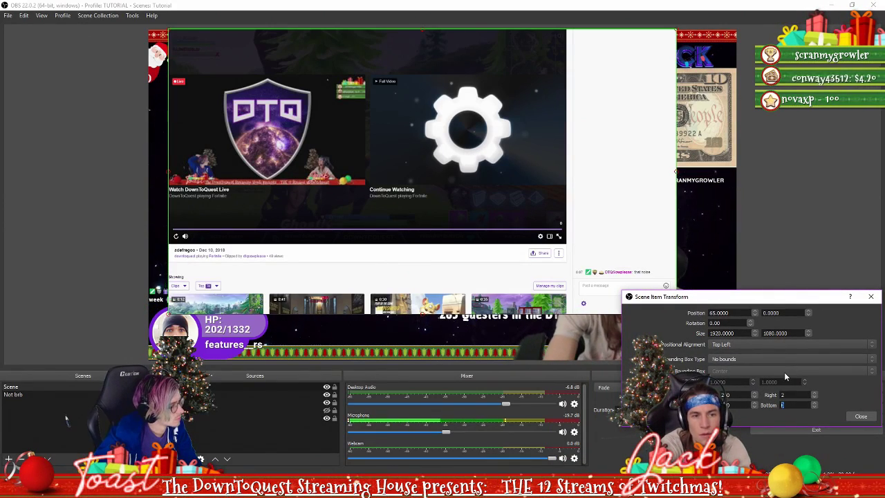
text(200)
key(BackSpace)
key(BackSpace)
key(BackSpace)
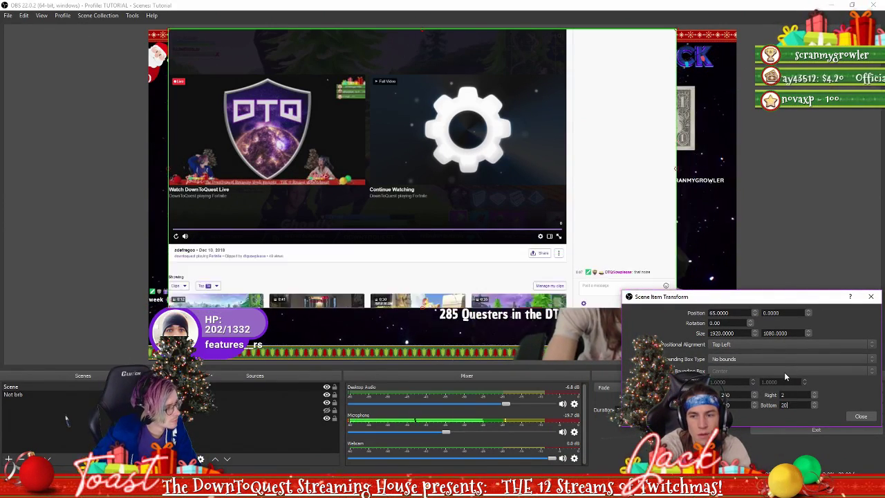
text(300)
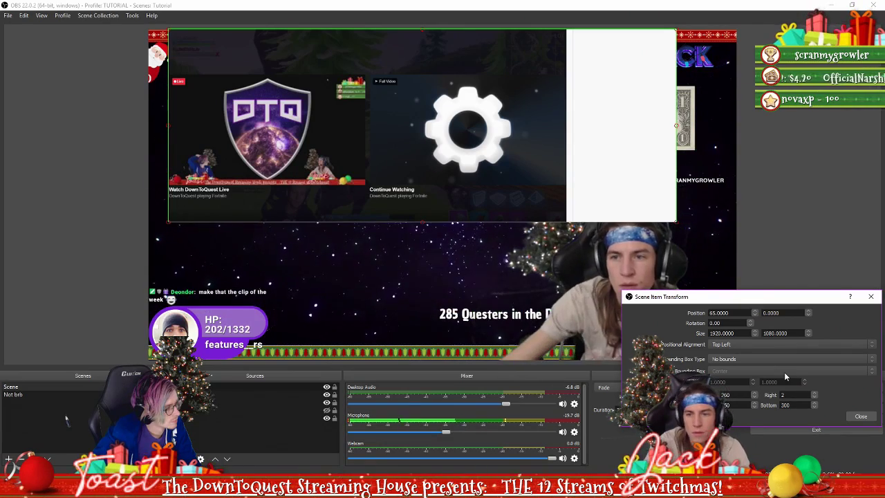
double_click(788, 394)
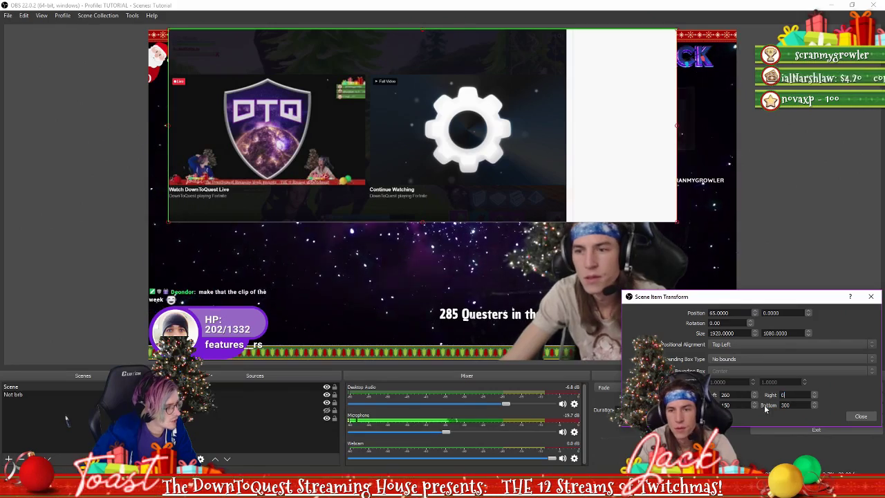
text(0)
key(Tab)
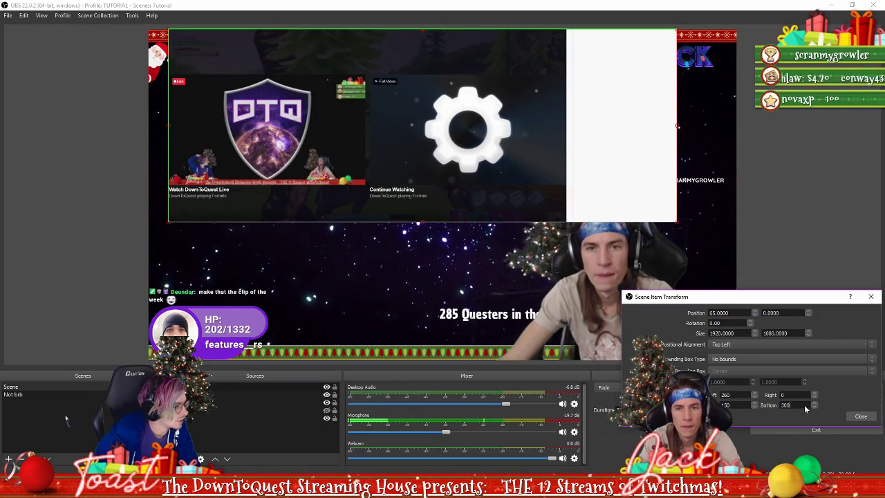
click(865, 417)
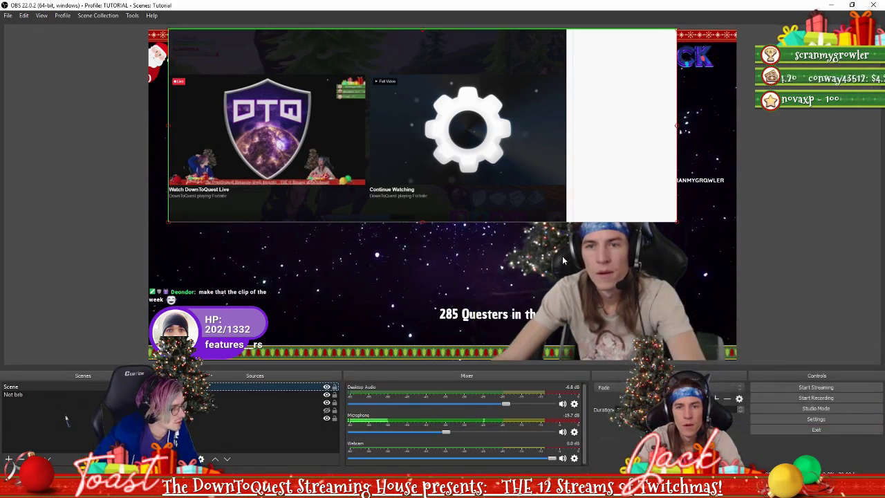
Move and enlarge the cropped browser source in the preview, then recheck its properties
drag(507, 150, 503, 174)
drag(672, 245, 678, 278)
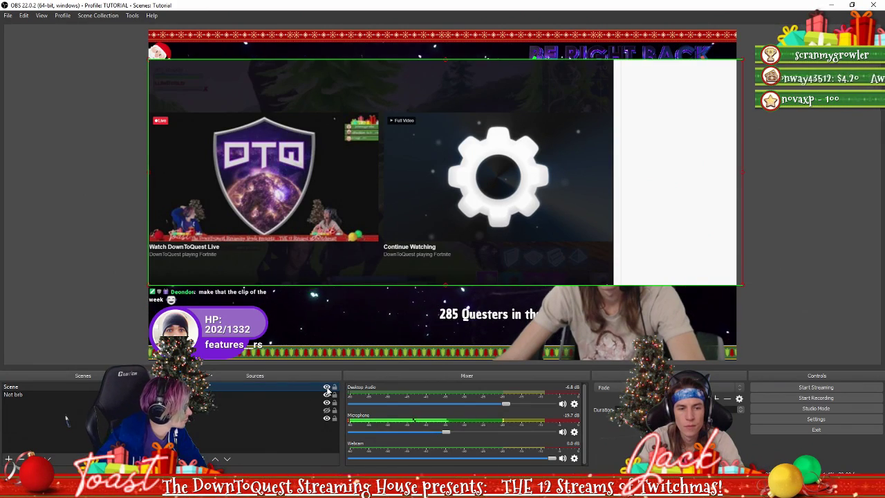
double_click(318, 388)
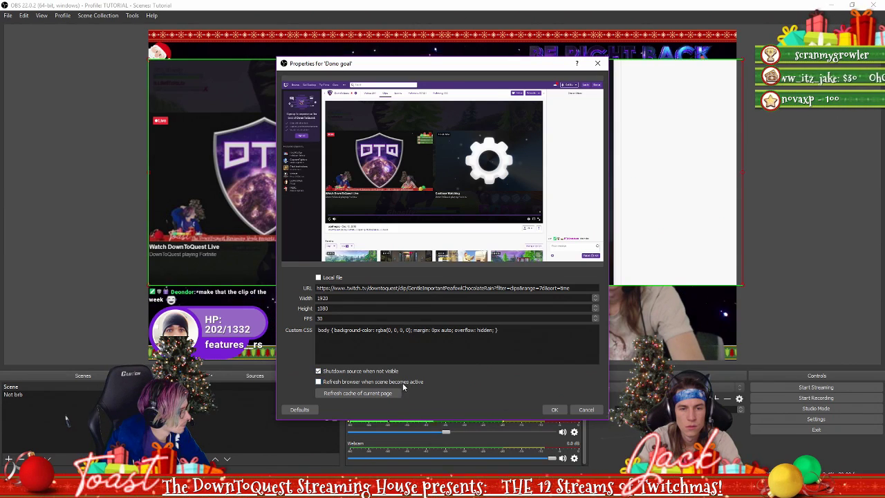
click(554, 409)
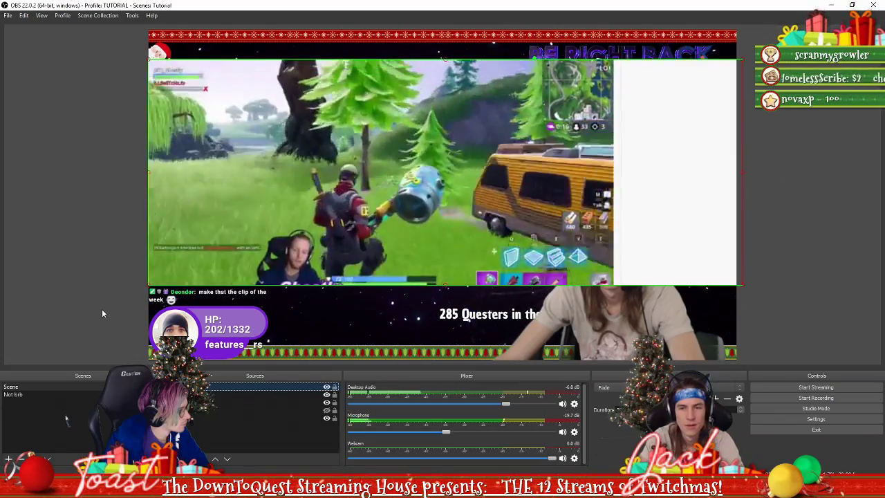
Open the source's context menu, then switch to the Twitch clip page in Firefox
right_click(300, 391)
mouse_move(401, 308)
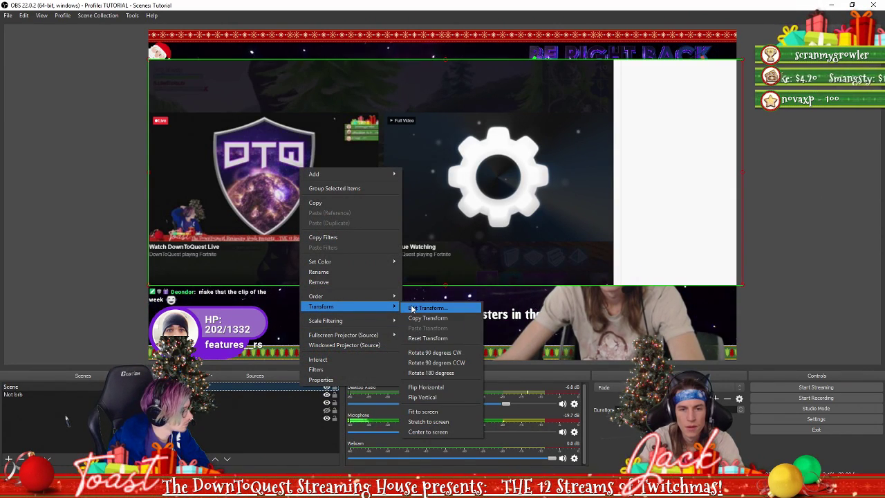
key(alt+Tab)
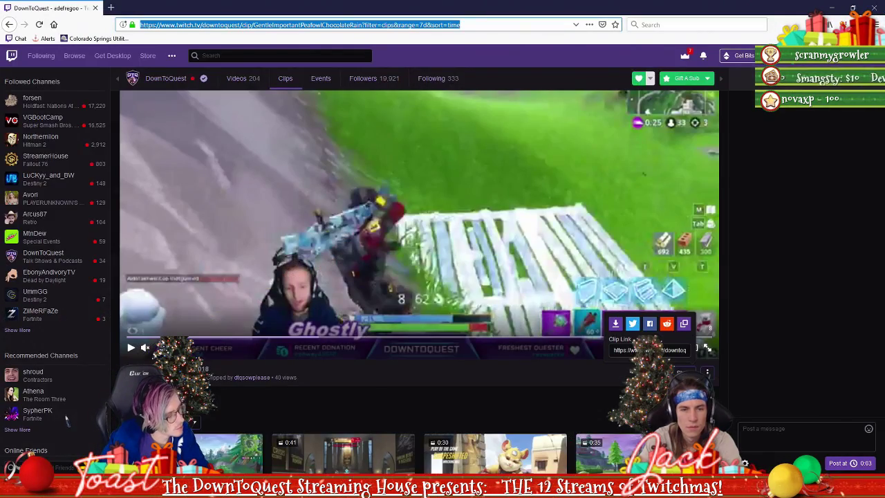
Return to the channel's clips list, scroll through recent clips, then go back to OBS
click(8, 25)
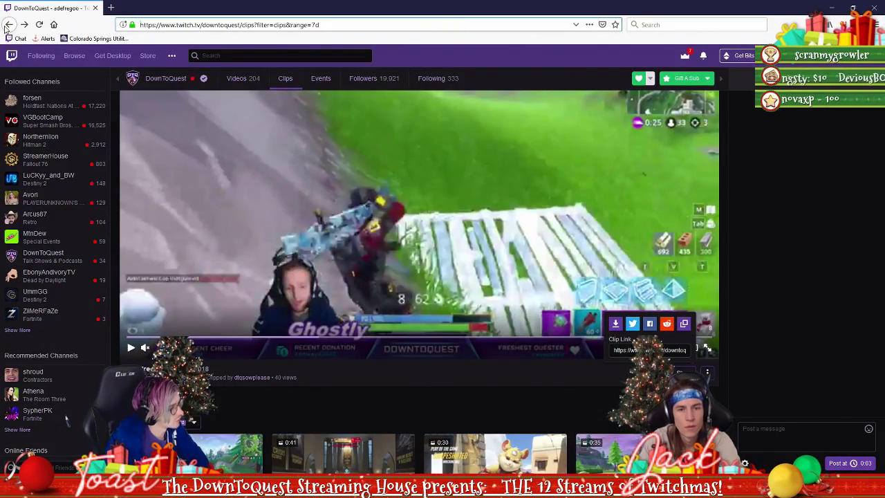
scroll(456, 290, down, 3)
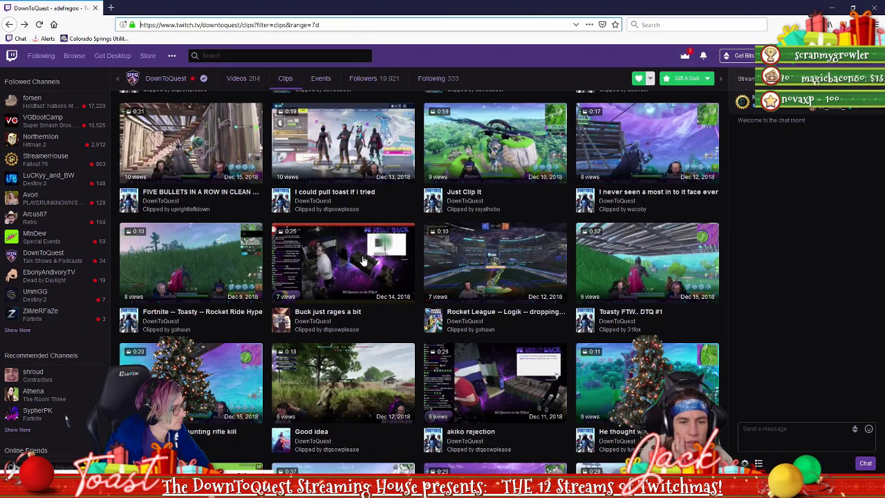
scroll(361, 260, down, 2)
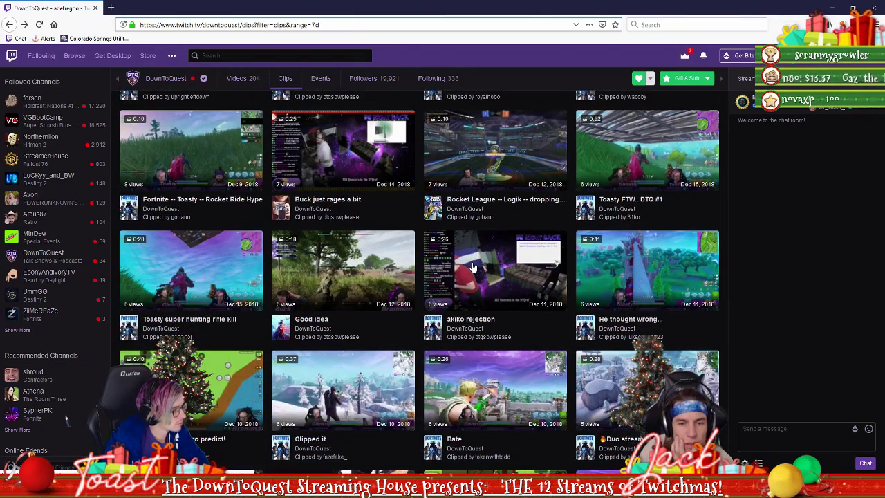
scroll(473, 267, down, 2)
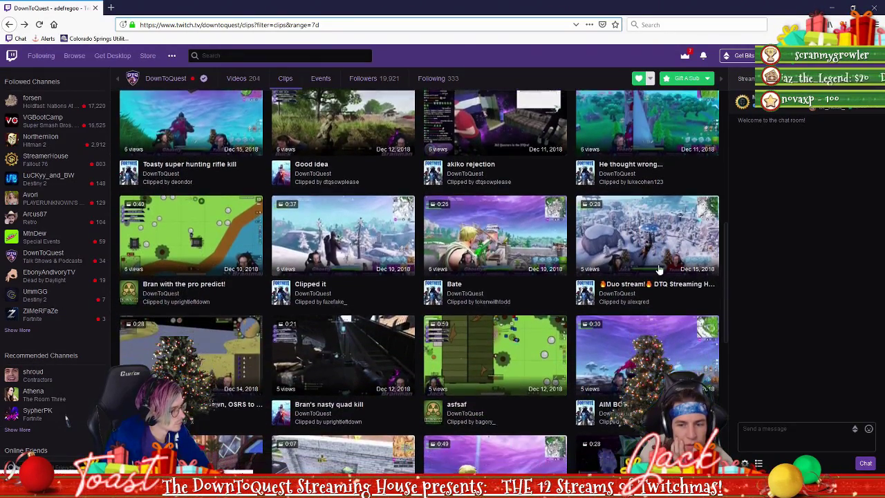
scroll(519, 256, down, 2)
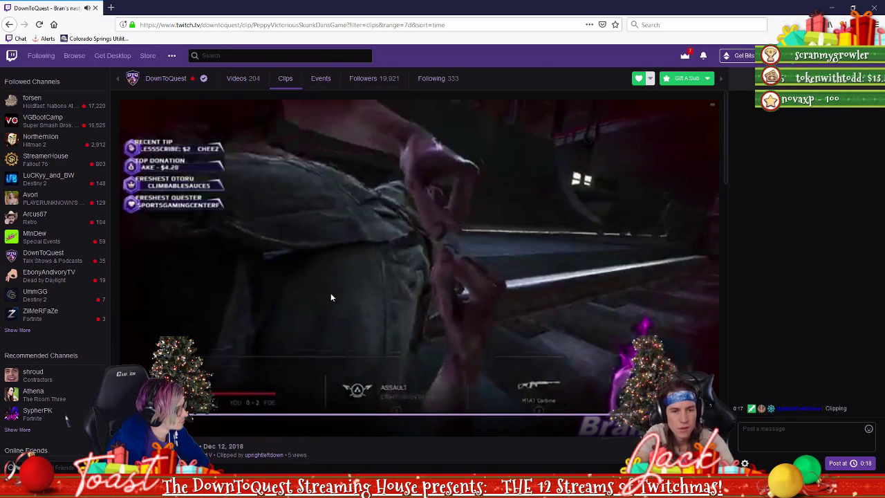
key(alt+Tab)
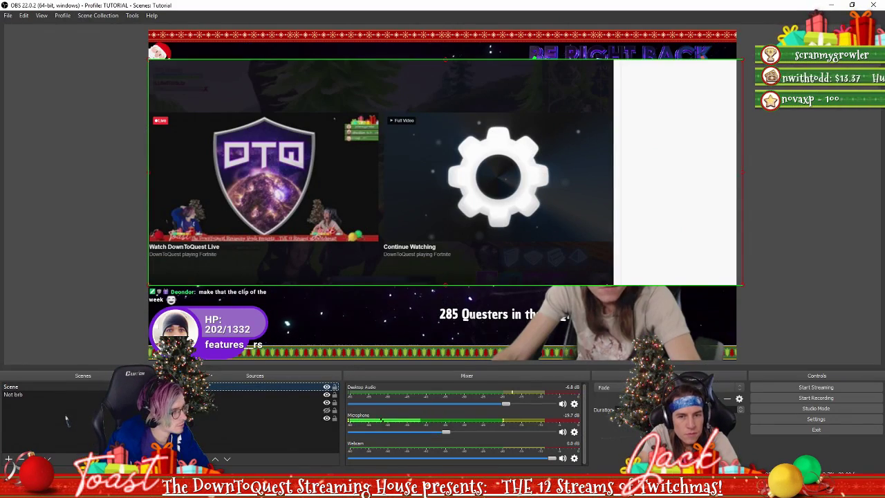
Set the clips source's right crop to 375 in Edit Transform, then drag it larger across the preview
mouse_move(497, 233)
mouse_down()
mouse_move(517, 217)
mouse_move(502, 217)
mouse_up()
right_click(610, 256)
mouse_move(695, 193)
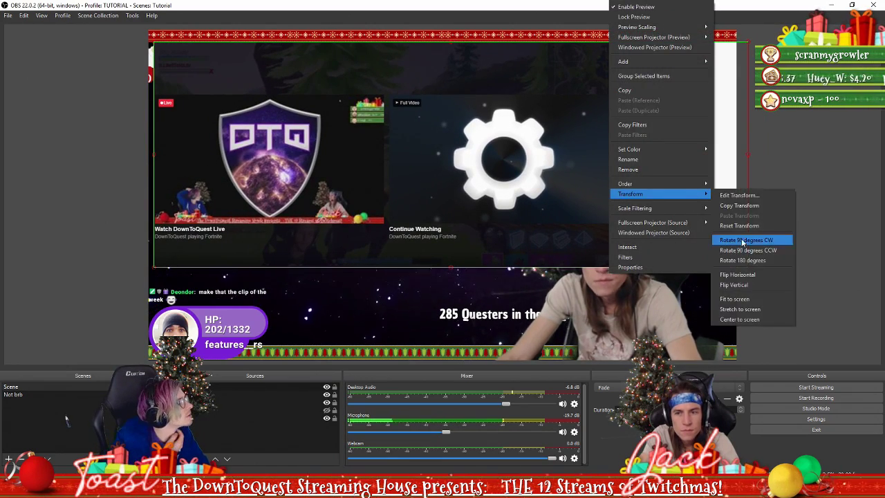
click(736, 195)
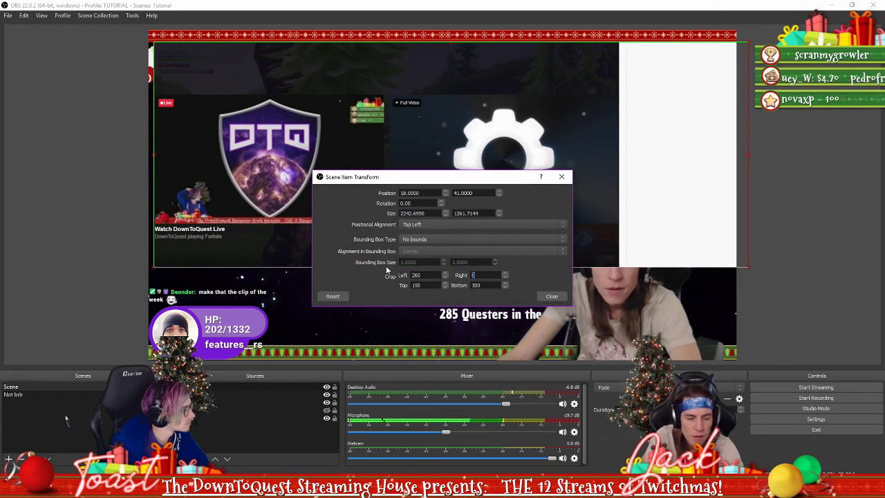
text(300)
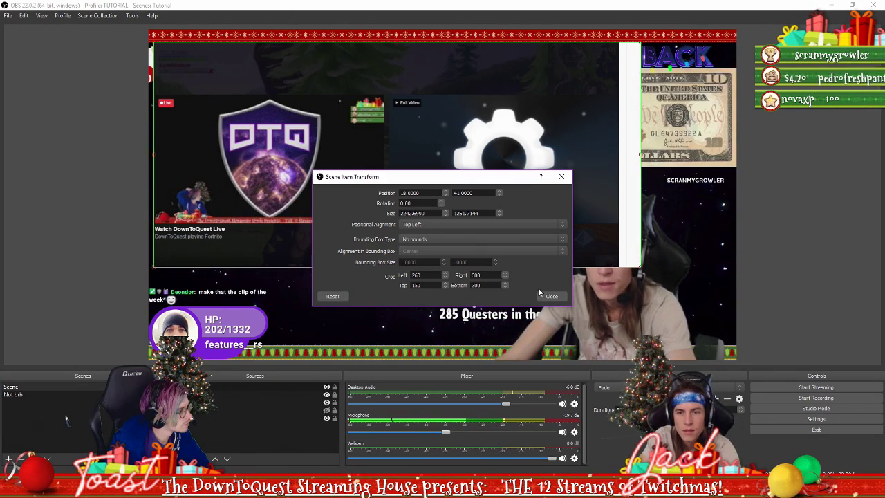
key(BackSpace)
key(BackSpace)
text(50)
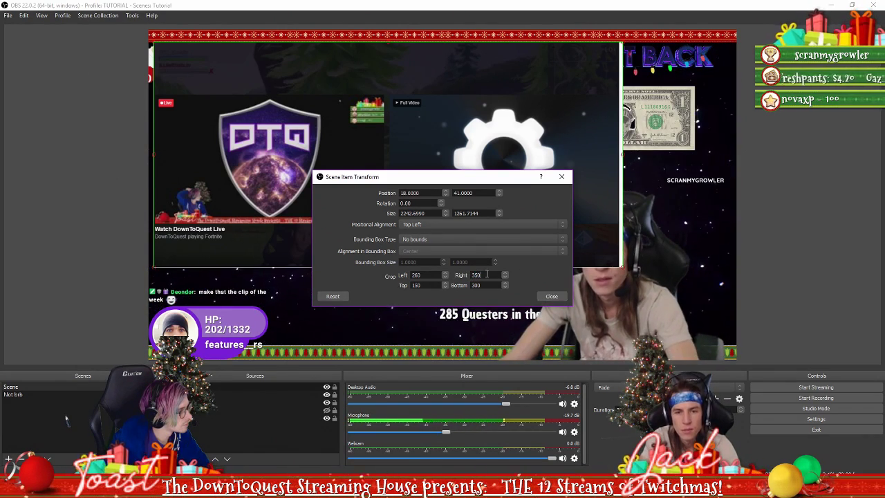
text(375)
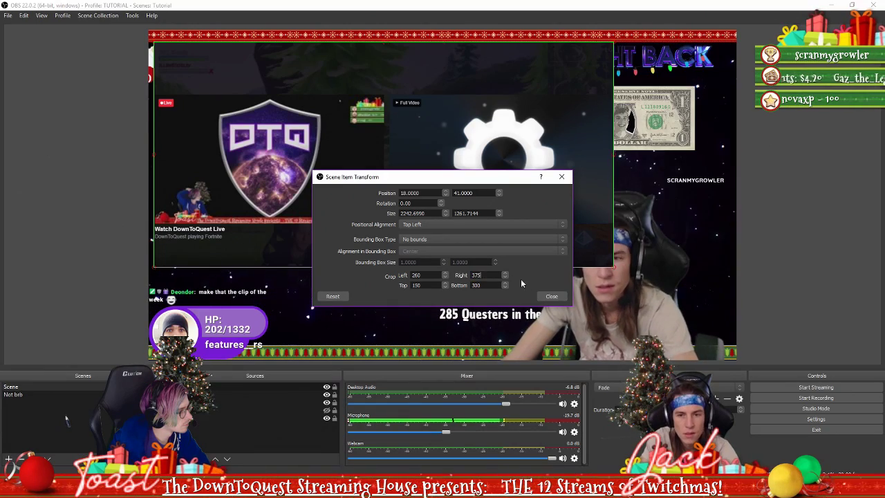
click(551, 298)
drag(545, 245, 539, 249)
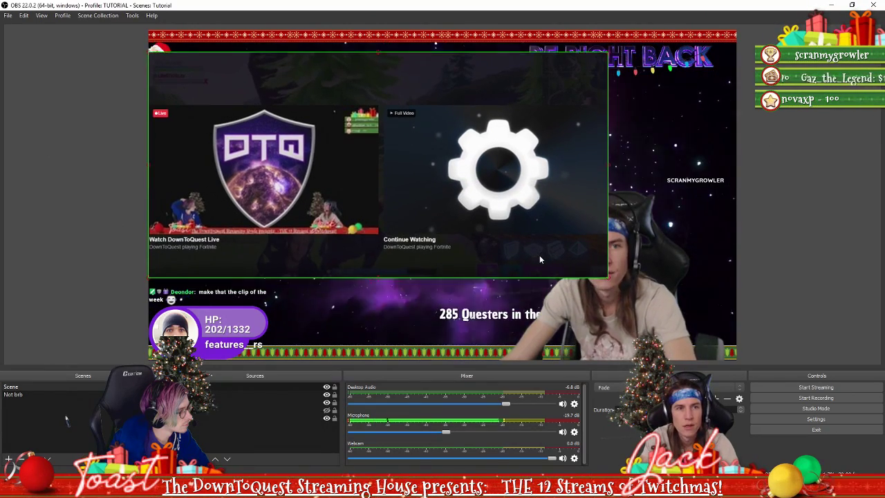
drag(607, 267, 652, 319)
Deselect the source and switch to the Not brb scene, then back to Scene
click(752, 332)
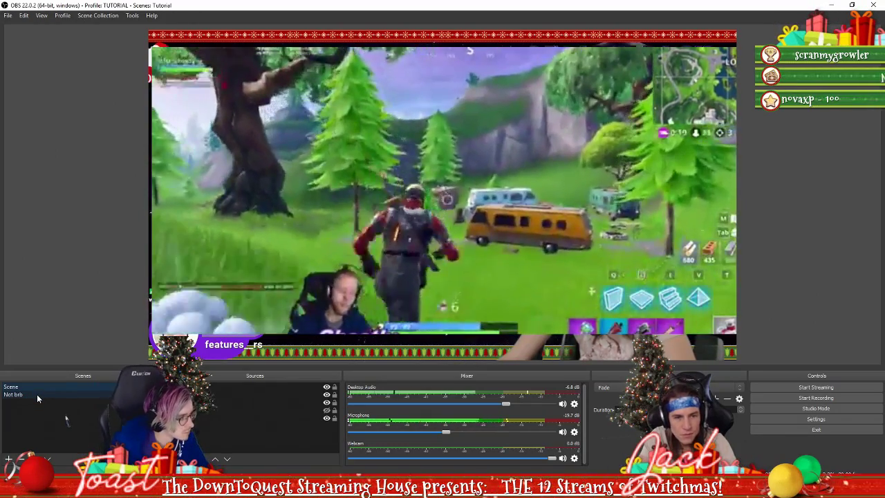
click(37, 394)
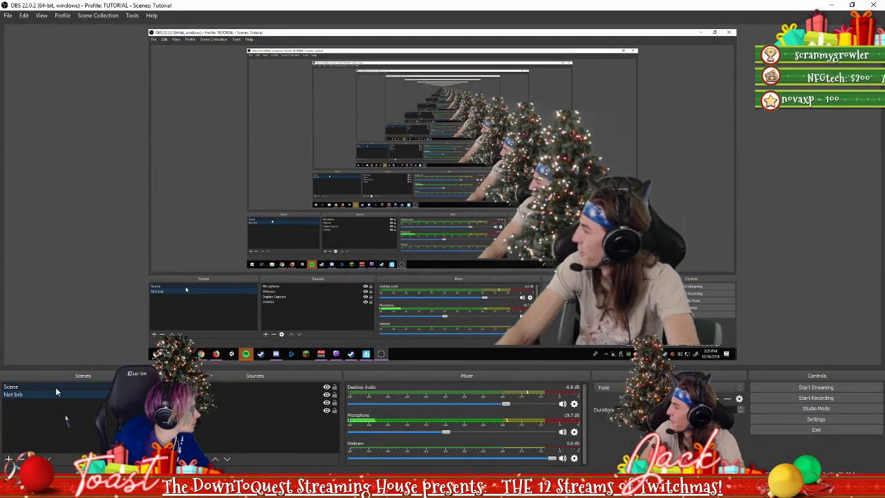
click(56, 388)
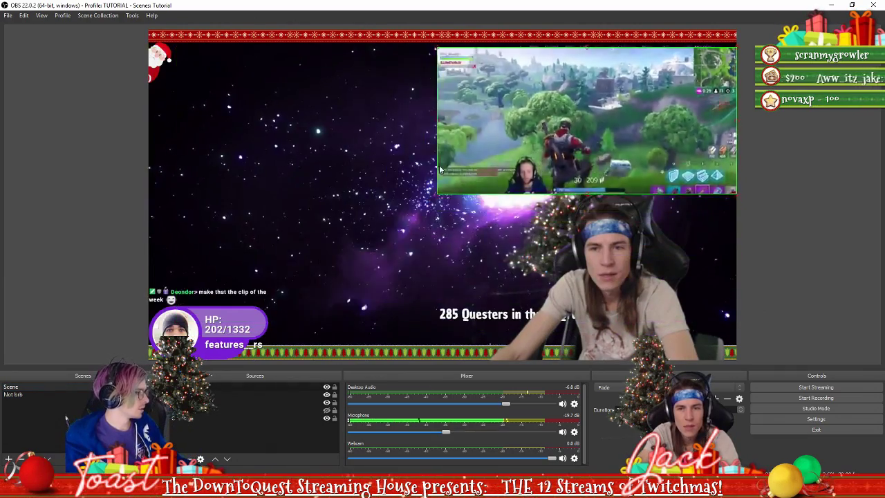
Drag the clips window's corners to resize it, then place it upper left in the BRB scene
drag(331, 298, 438, 246)
drag(445, 230, 591, 283)
drag(612, 281, 391, 211)
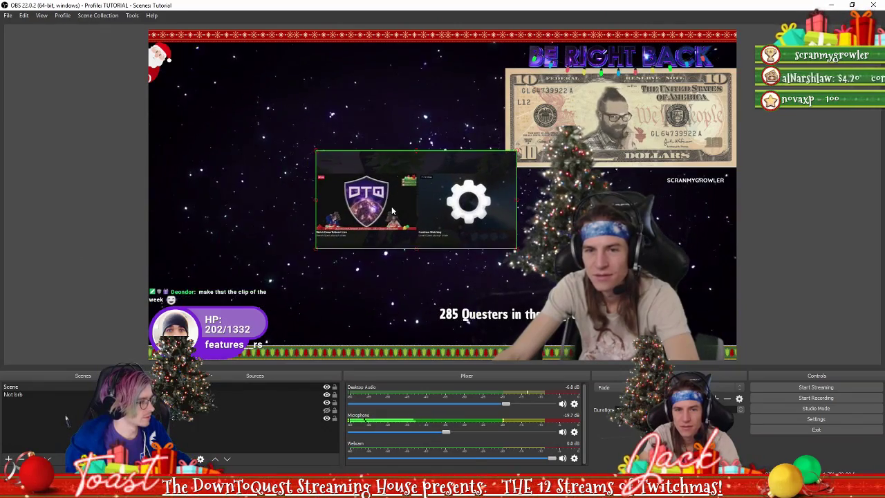
drag(322, 243, 276, 203)
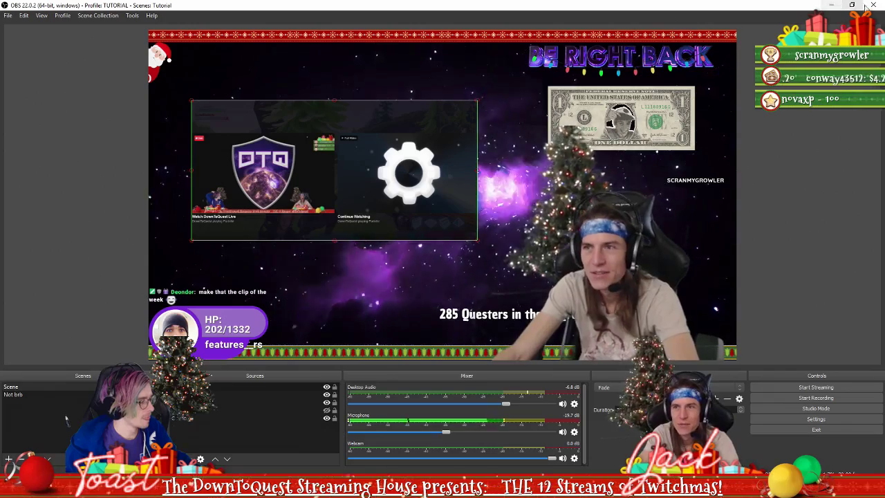